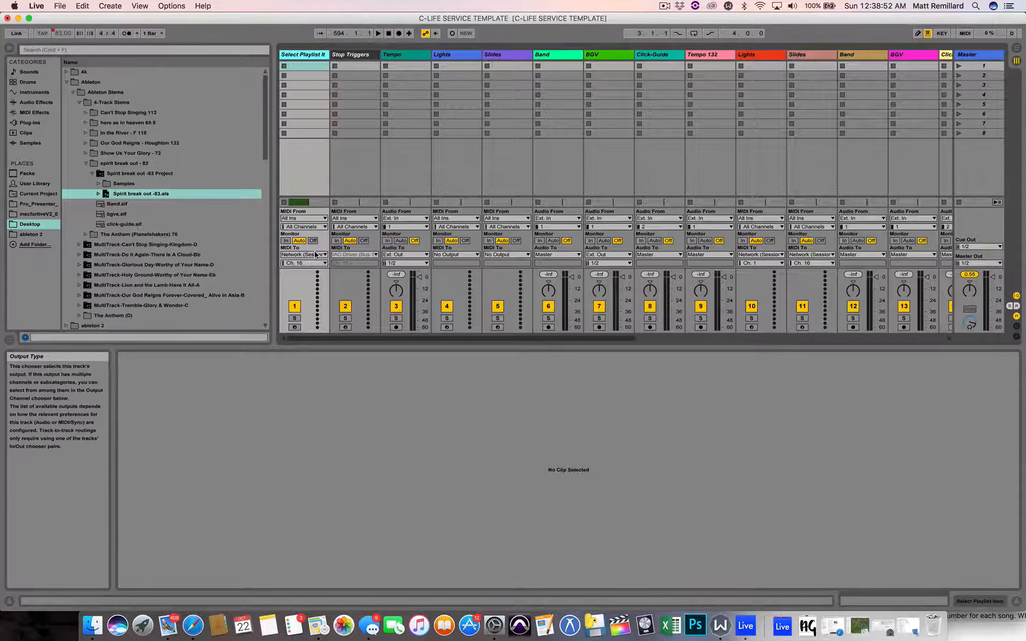
Step: Examine the MIDI output options of the Select Playlist Item track, leaving them as set, and select the Stop Triggers track
left_click(319, 254)
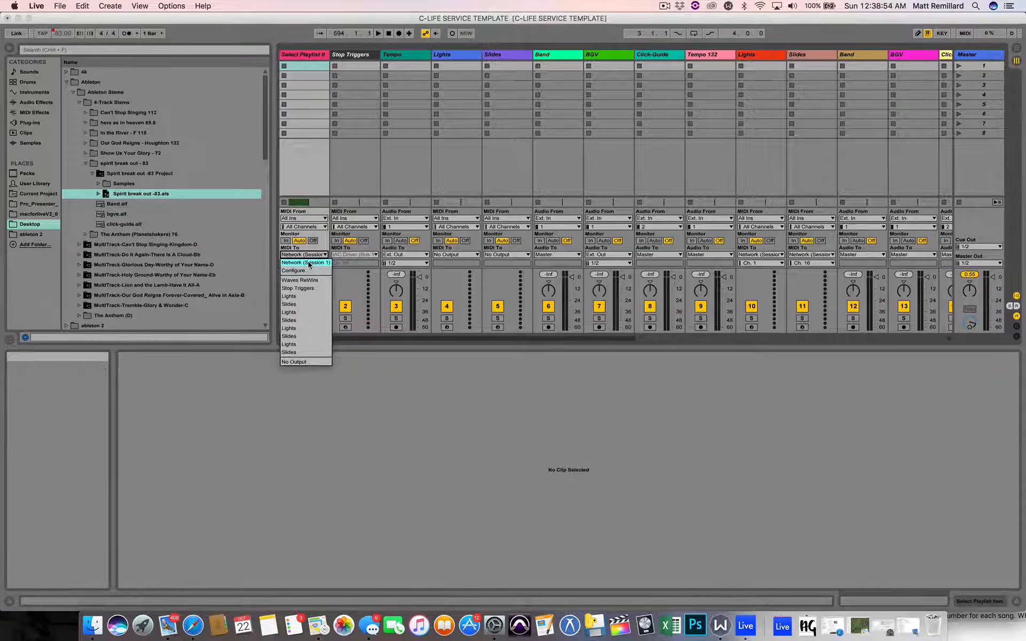
left_click(323, 245)
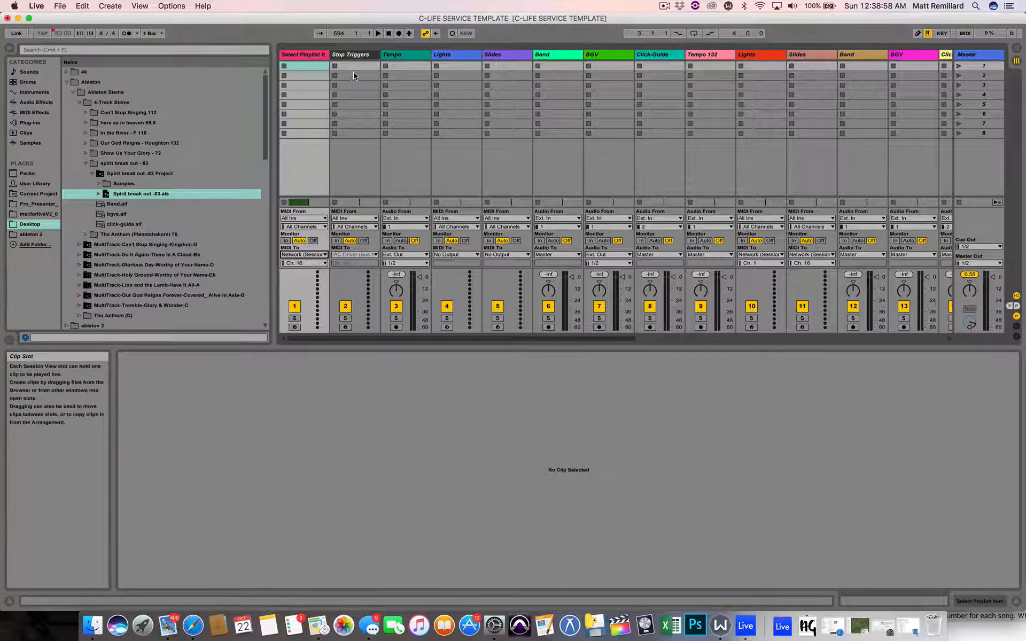
left_click(353, 55)
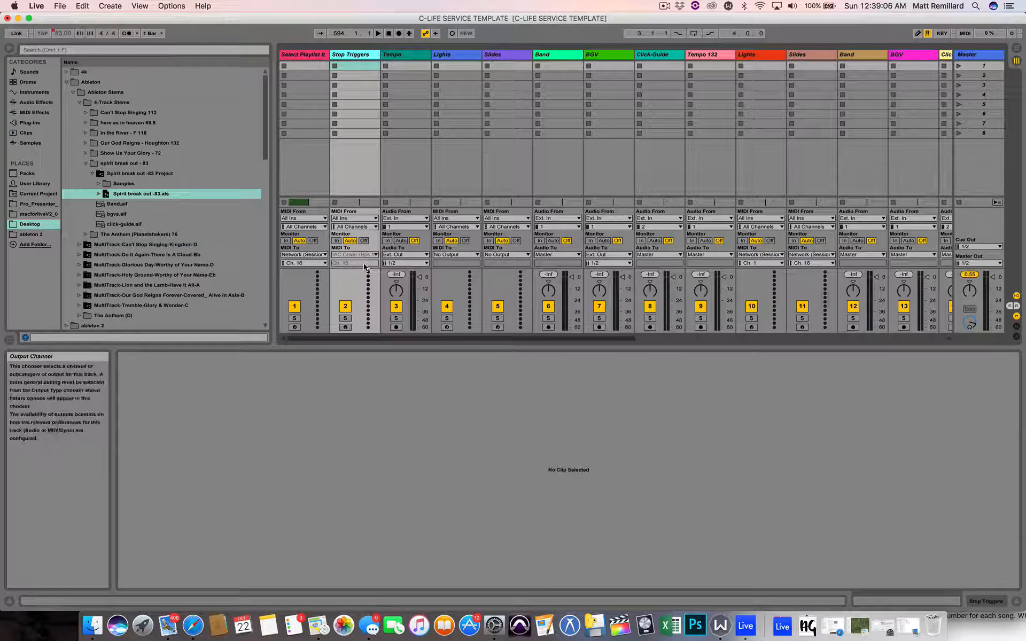
Step: Examine the audio output type and output channel choices of the first Tempo track
left_click(408, 56)
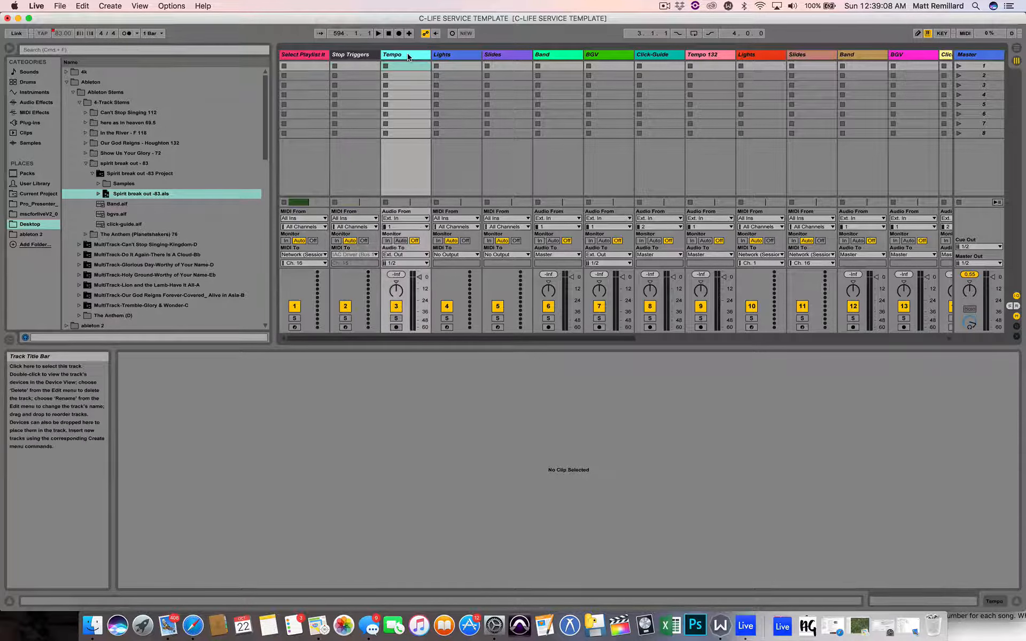
left_click(412, 254)
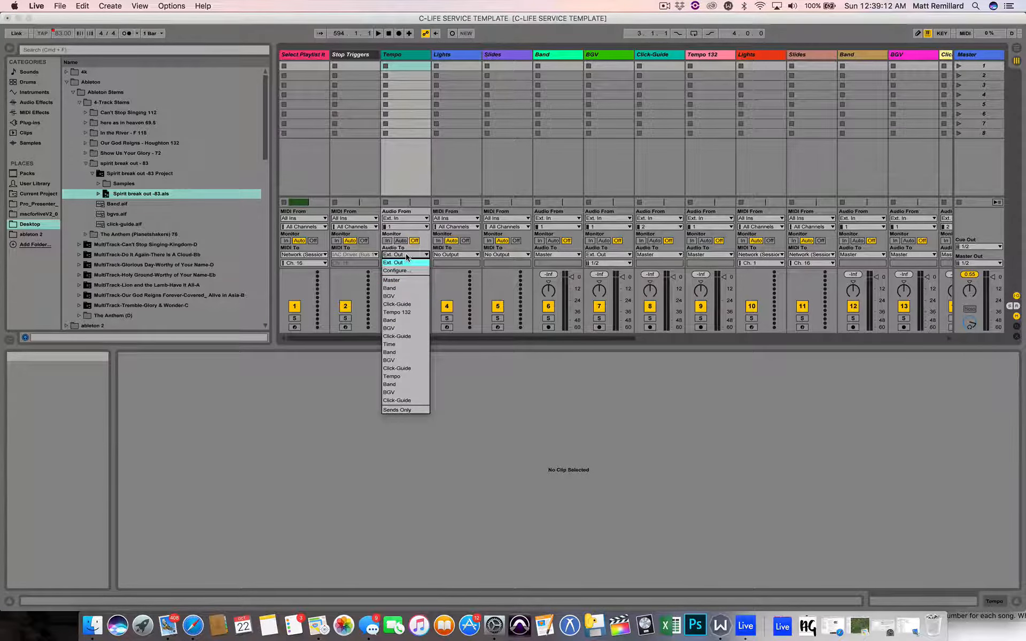
left_click(407, 255)
left_click(406, 255)
left_click(406, 254)
left_click(408, 263)
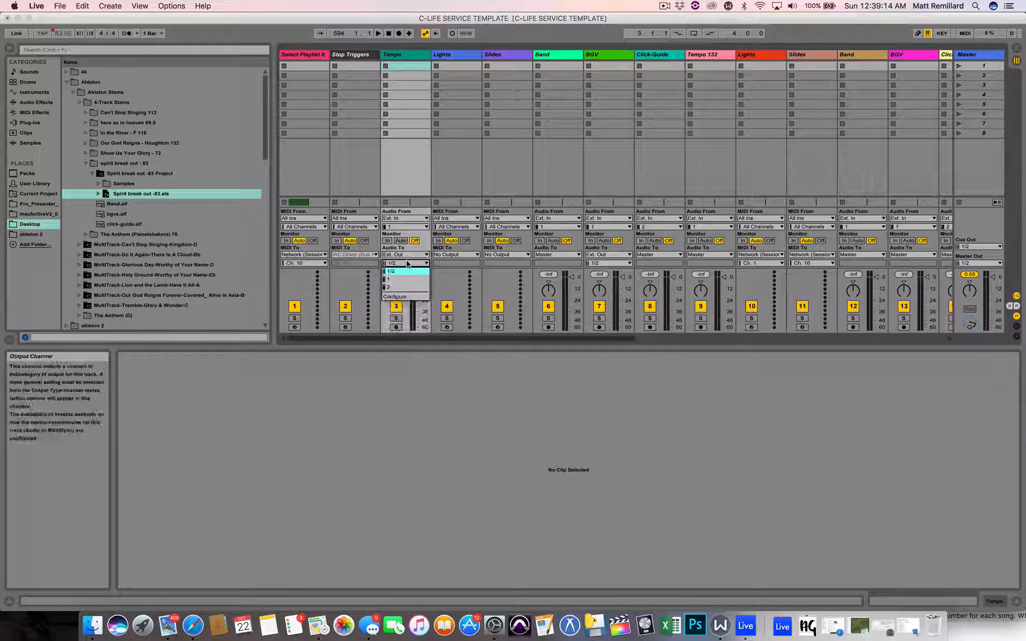
left_click(415, 265)
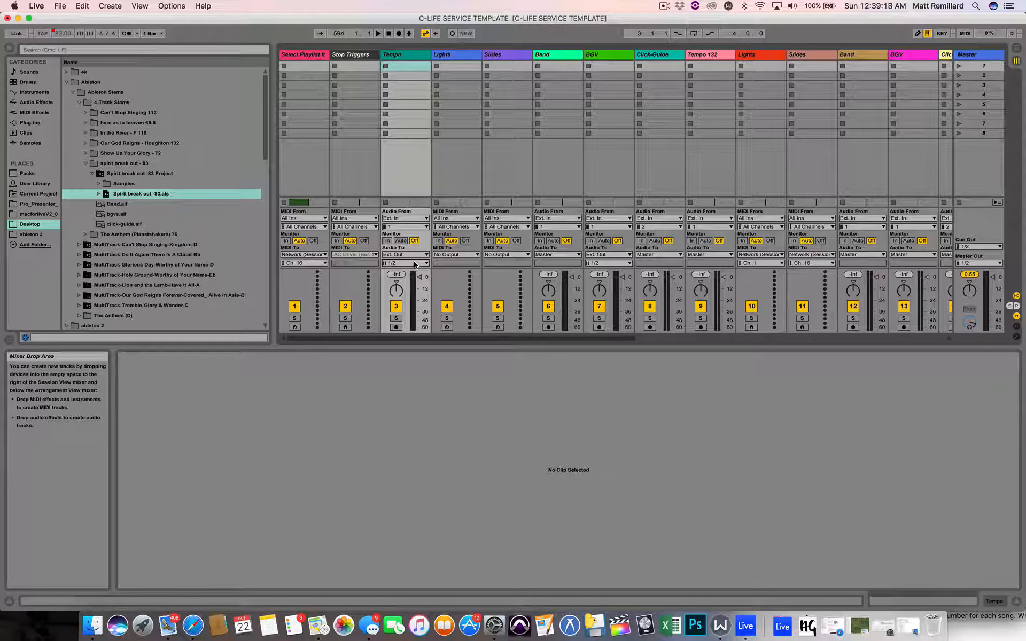
Step: Deactivate the tempo tracks of the first three songs: Tempo (track 3), Tempo 132 (track 9) and Time (track 15)
left_click(398, 306)
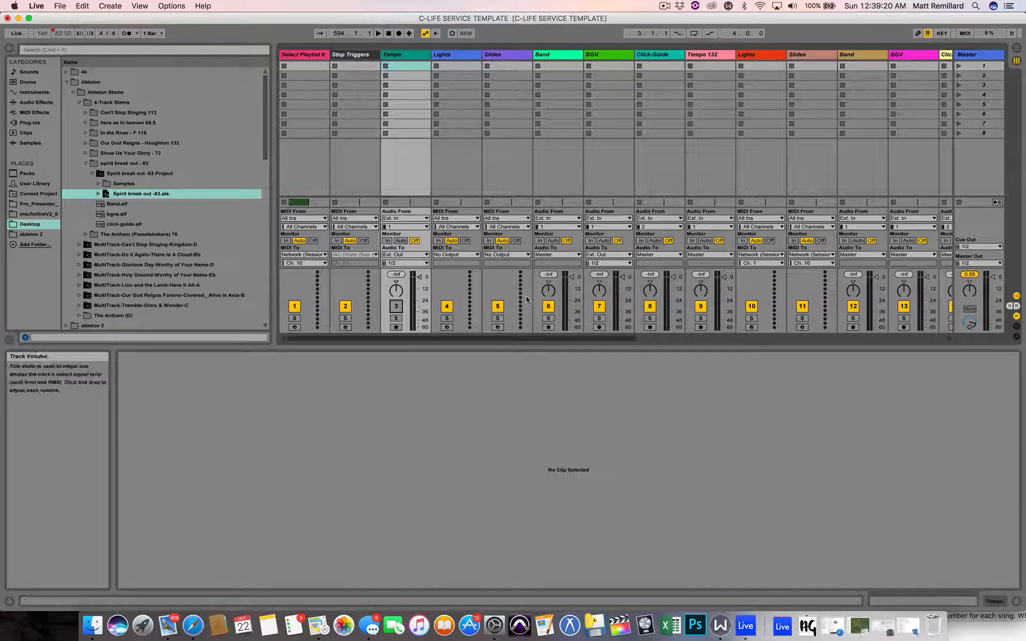
left_click(700, 307)
scroll(700, 309, "right", 5)
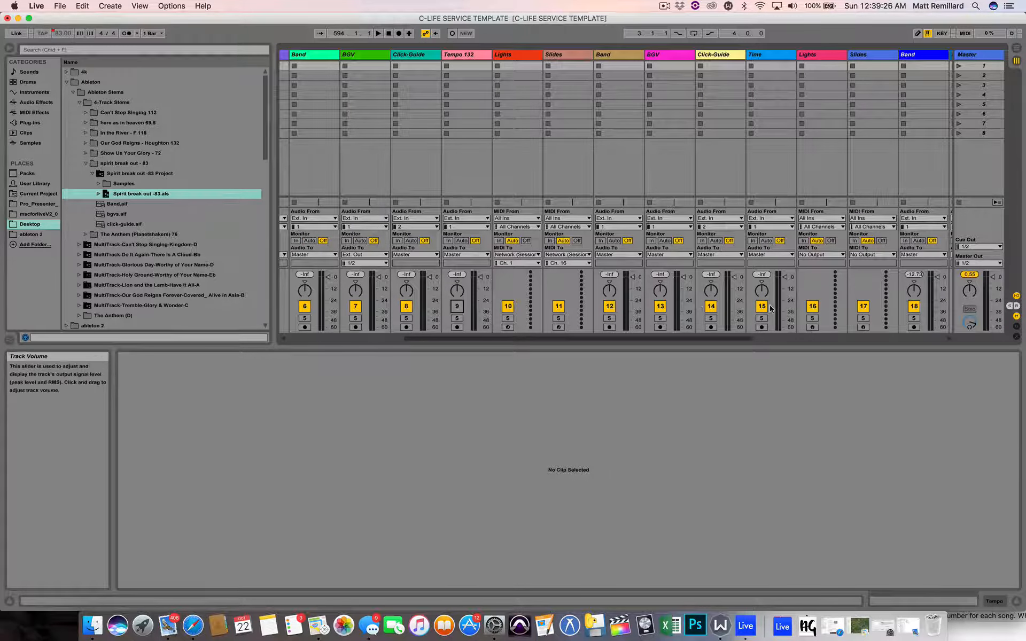
scroll(764, 309, "left", 5)
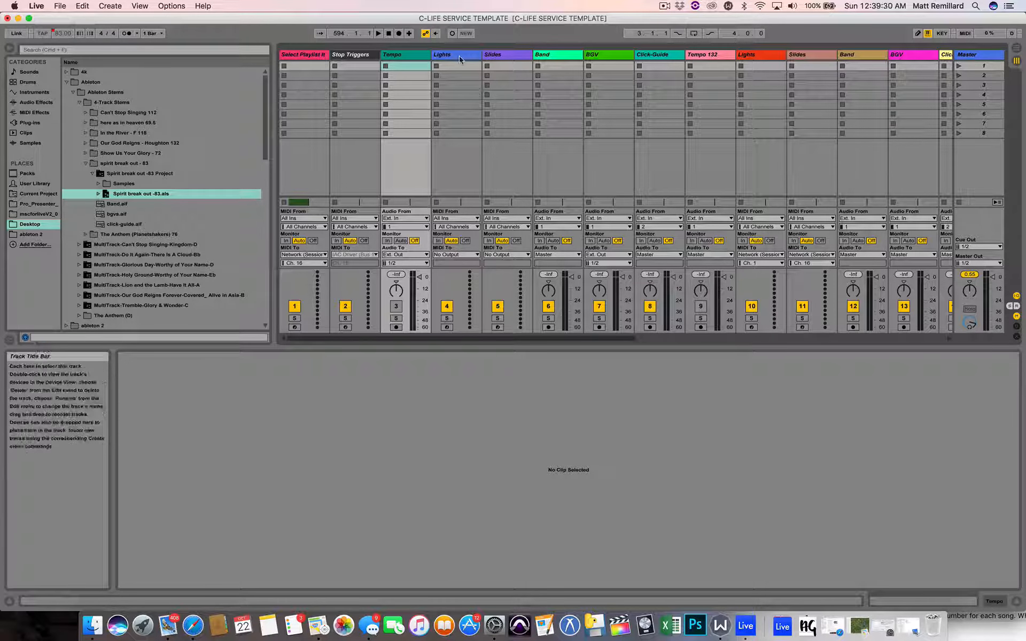
Step: Route the MIDI output of Lights track 4 to Network (Session 1) on Ch. 1
left_click(461, 255)
left_click(463, 263)
left_click(462, 263)
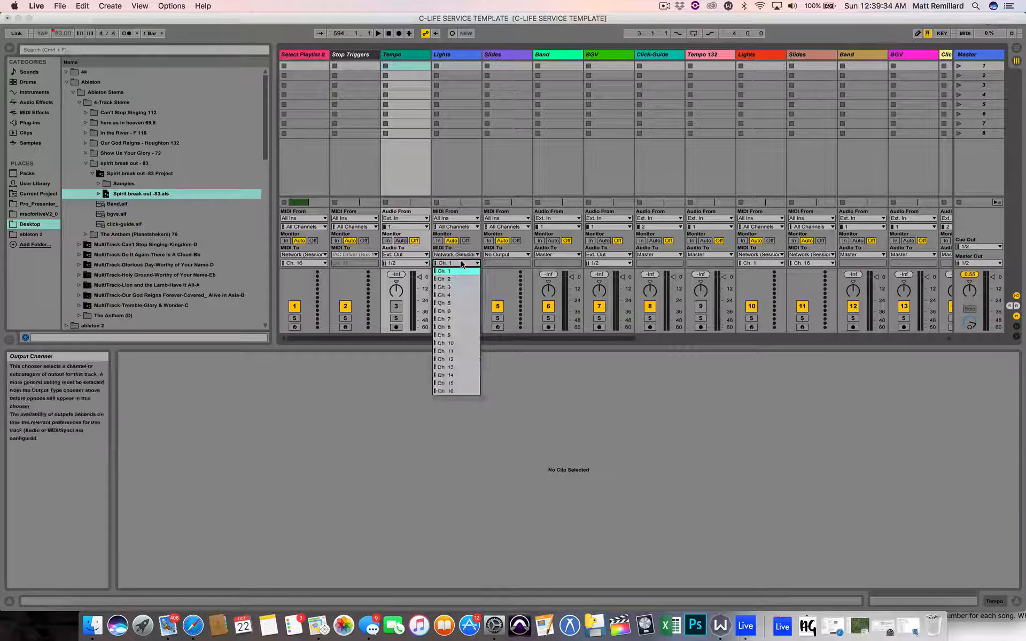
Step: Route the MIDI output of Slides track 5 to Network (Session 1) on Ch. 16
left_click(504, 254)
left_click(504, 254)
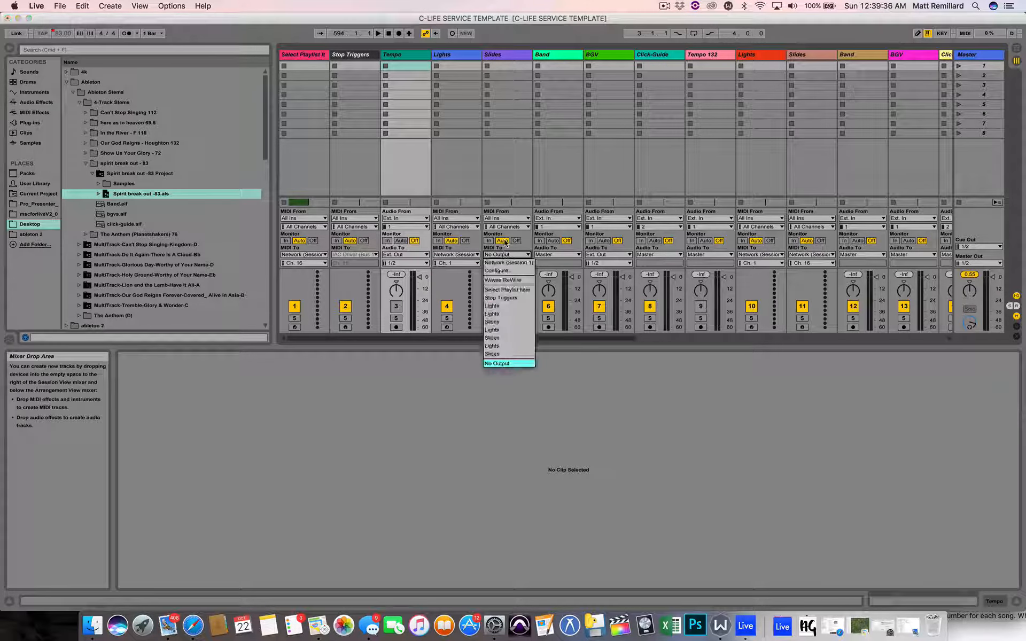
left_click(510, 262)
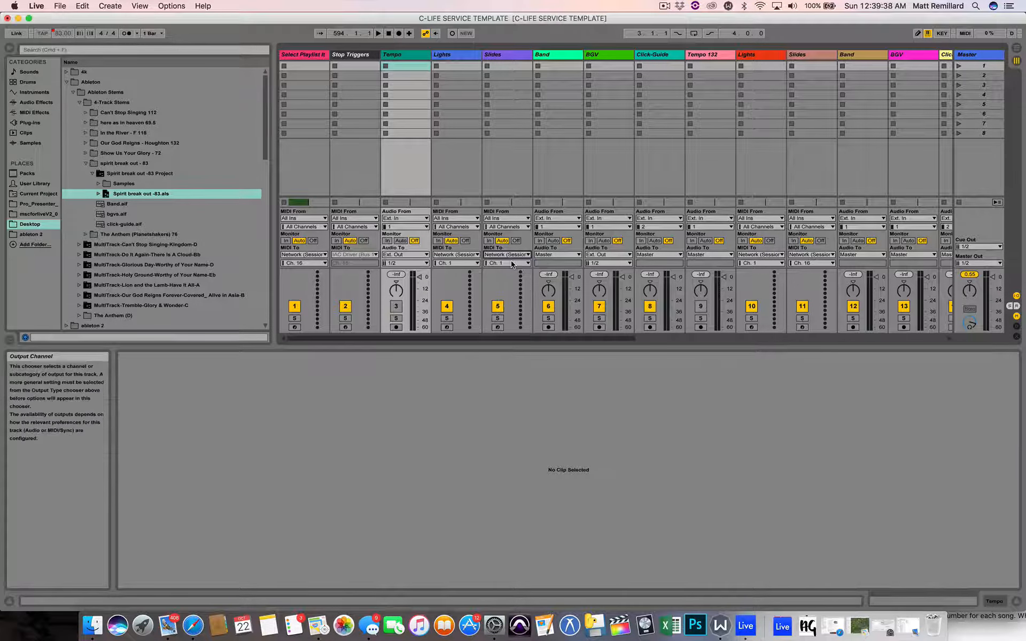
left_click(512, 263)
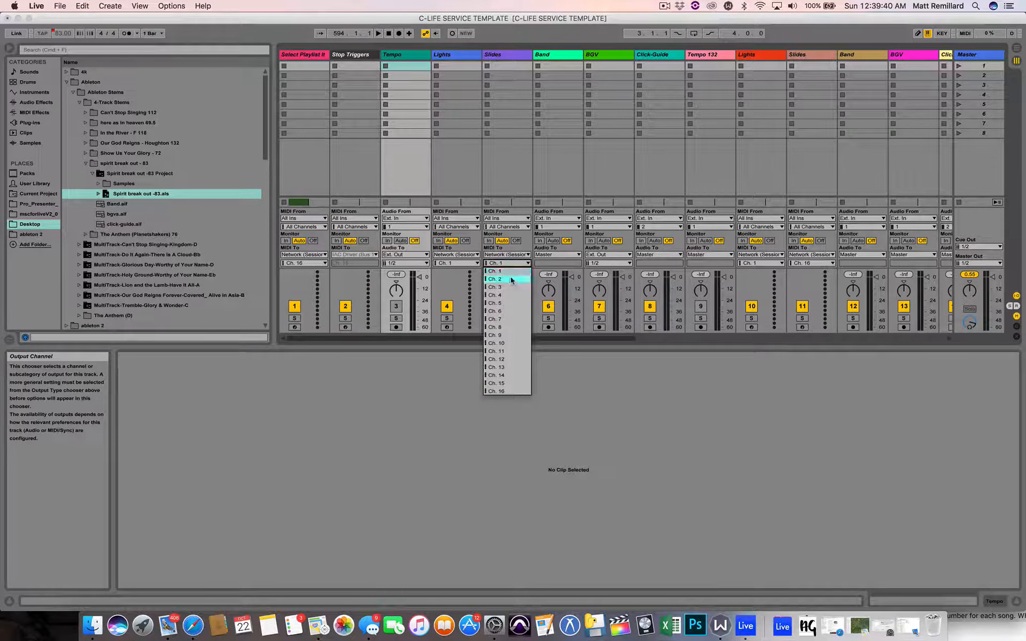
left_click(507, 392)
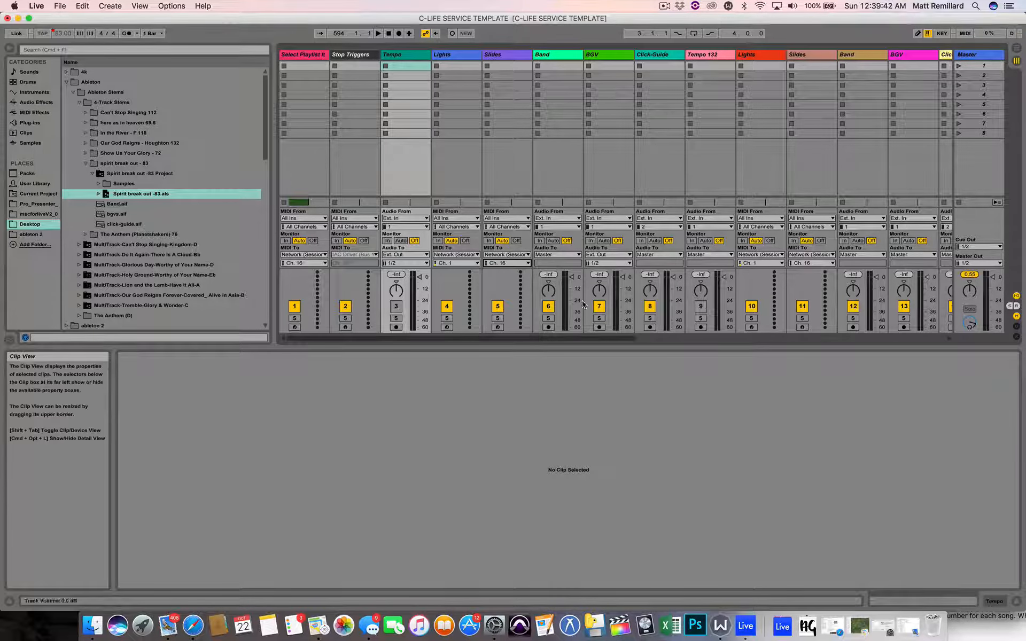
Step: Set the audio output of Band track 6 and Click-Guide track 8 to Ext. Out
left_click(565, 255)
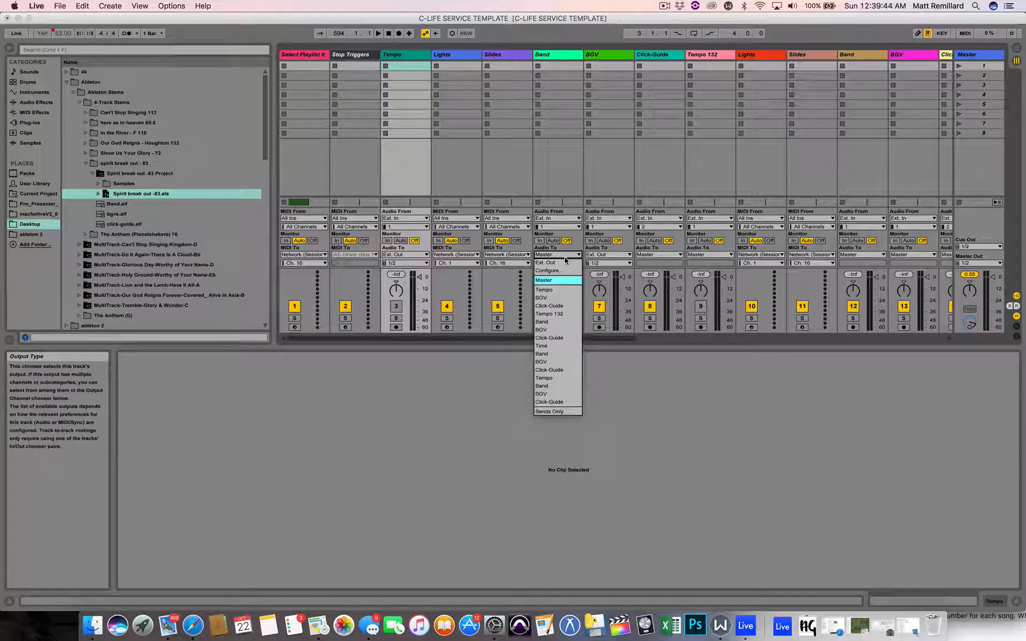
left_click(566, 262)
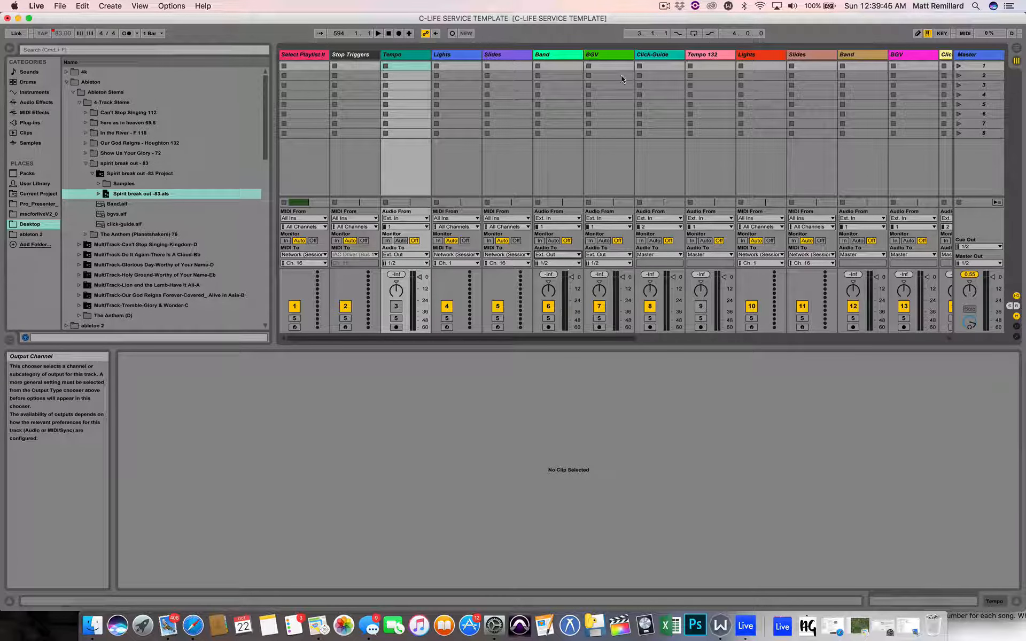
left_click(608, 263)
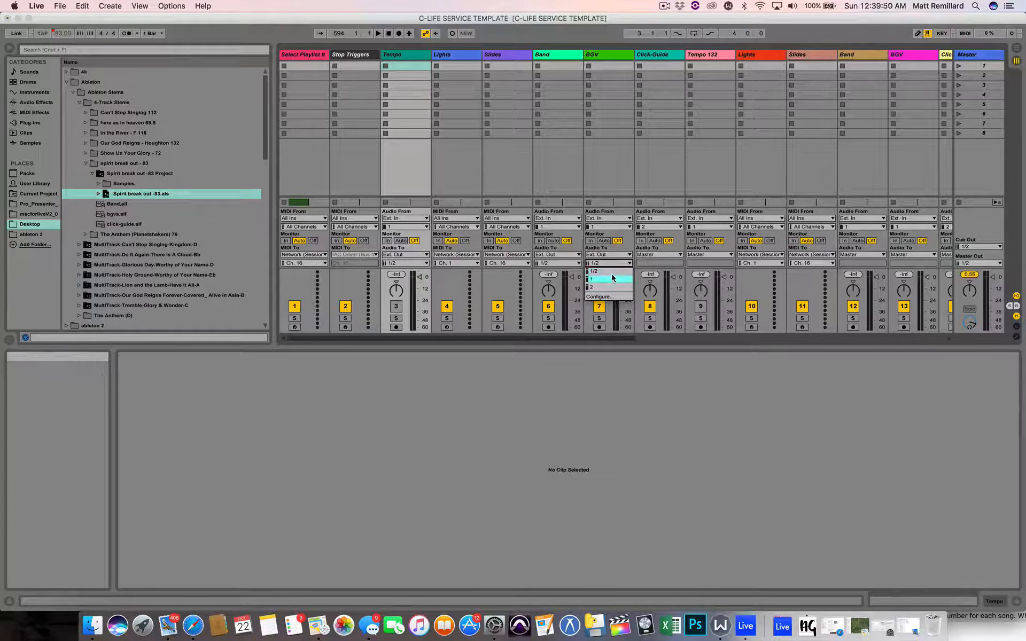
left_click(662, 54)
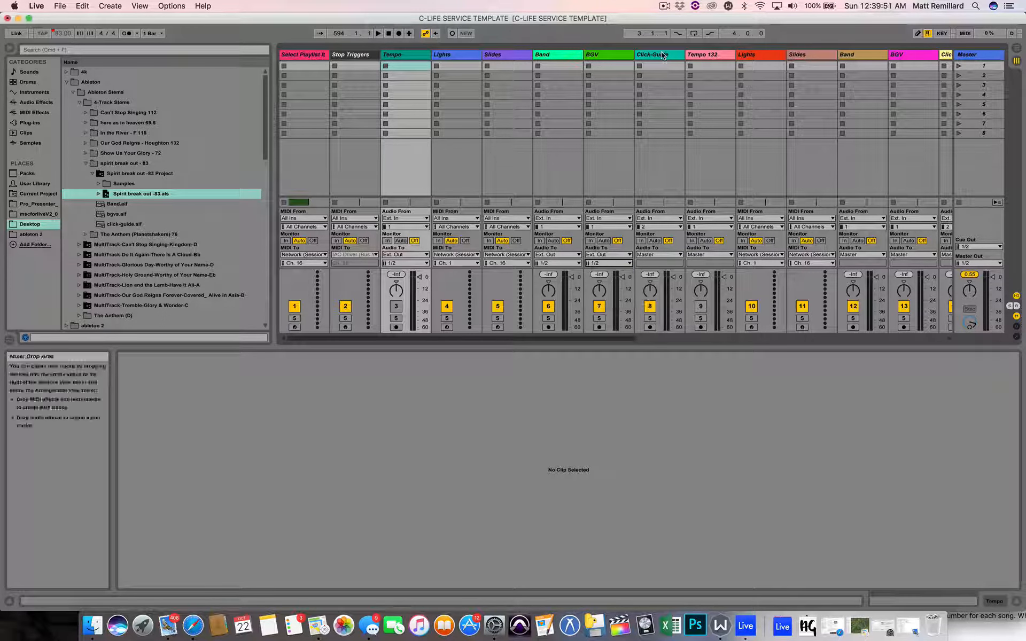
left_click(668, 262)
left_click(667, 261)
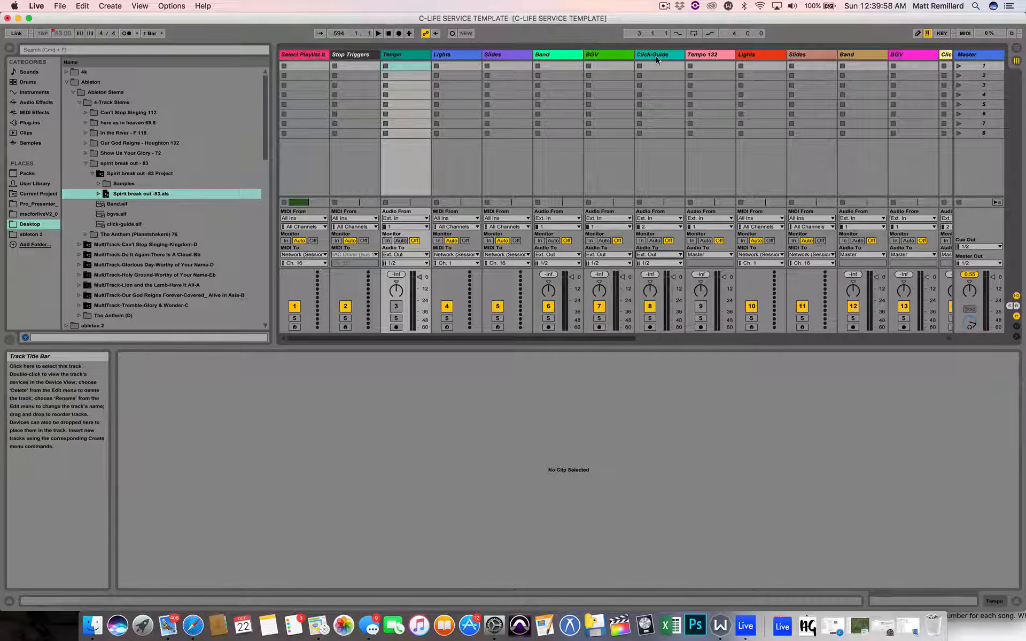
Step: Set the audio output of the second song's Band, BGV and Click-Guide tracks (12, 13 and 14) to Ext. Out
scroll(657, 60, "right", 10)
scroll(657, 60, "left", 2)
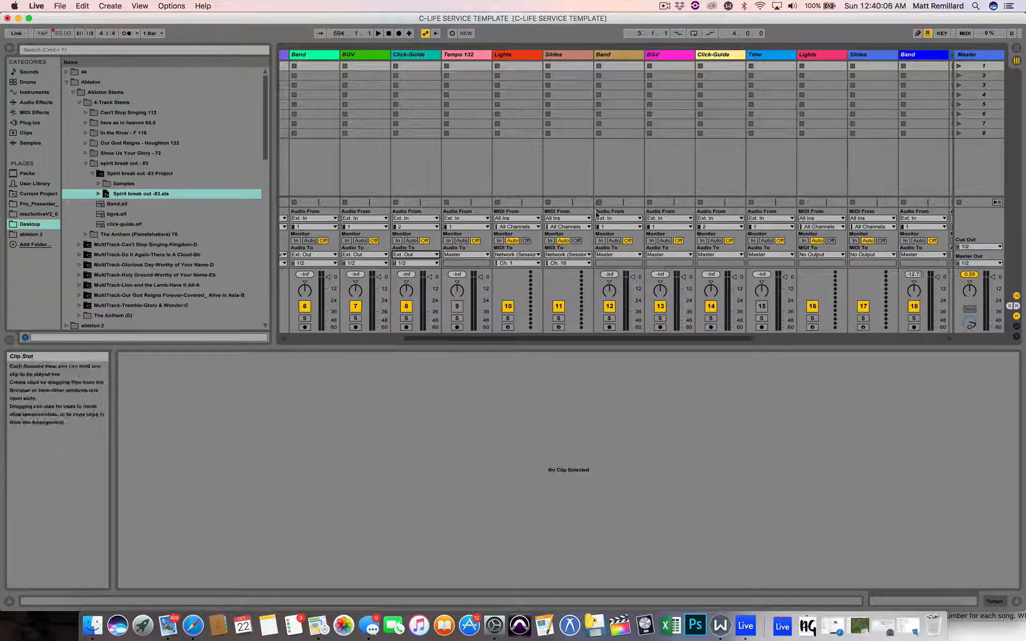
scroll(581, 268, "right", 3)
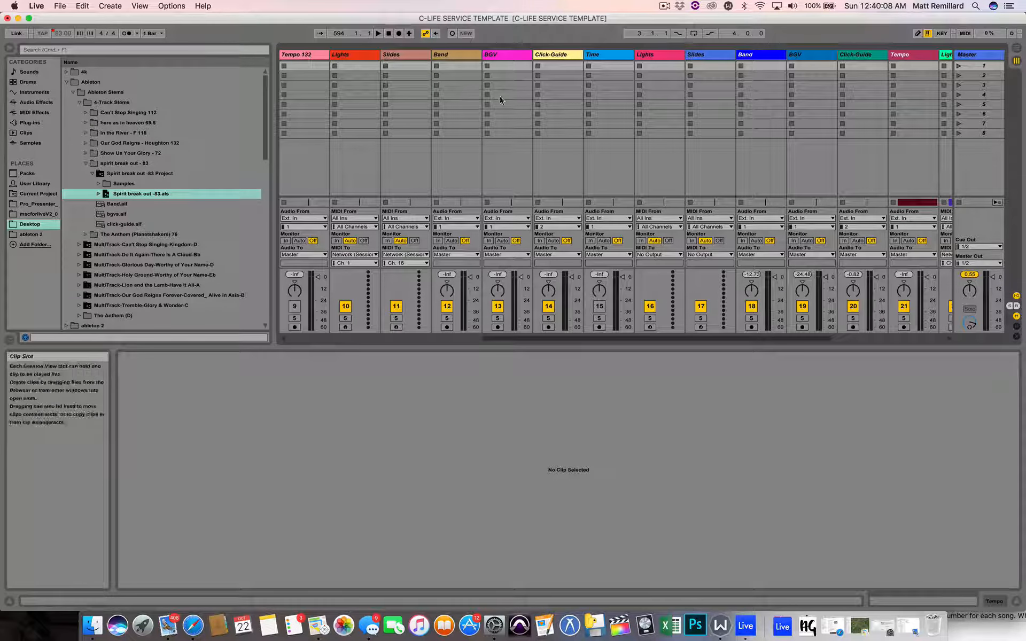
left_click(467, 255)
left_click(467, 260)
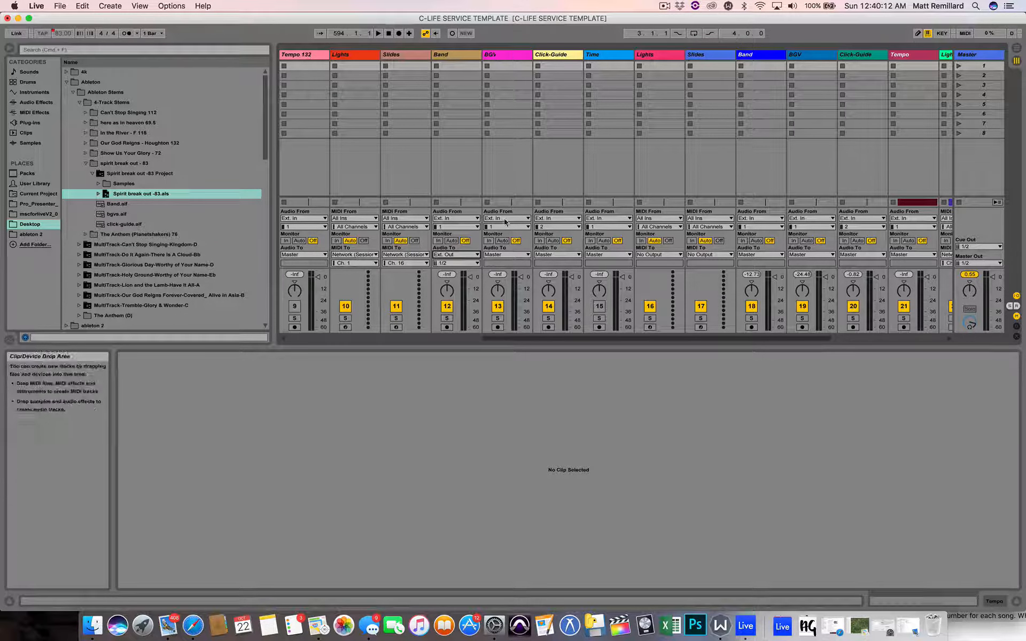
left_click(506, 255)
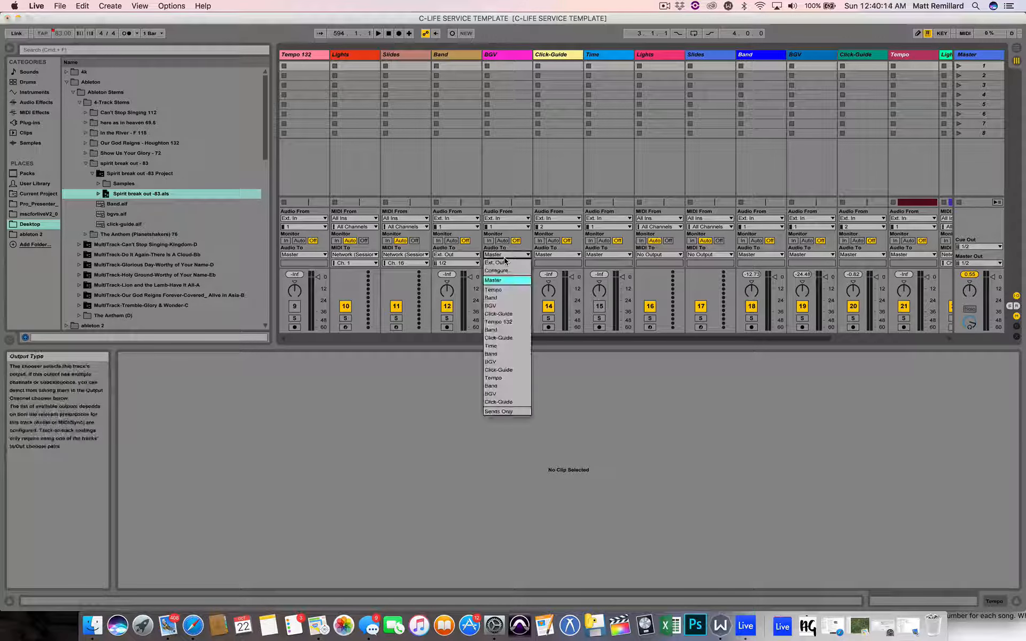
left_click(506, 264)
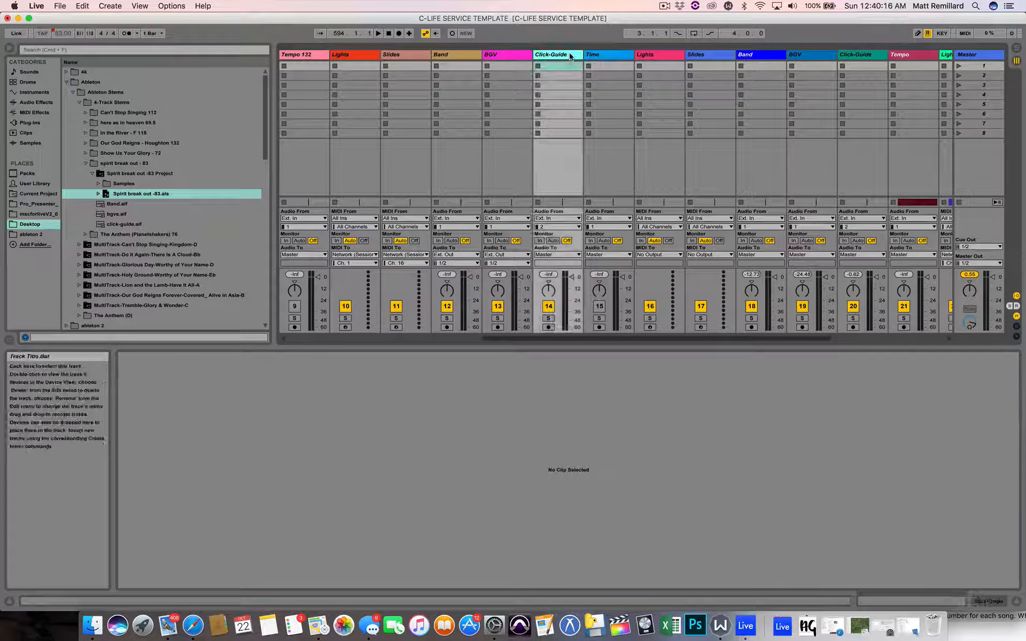
left_click(561, 247)
left_click(557, 255)
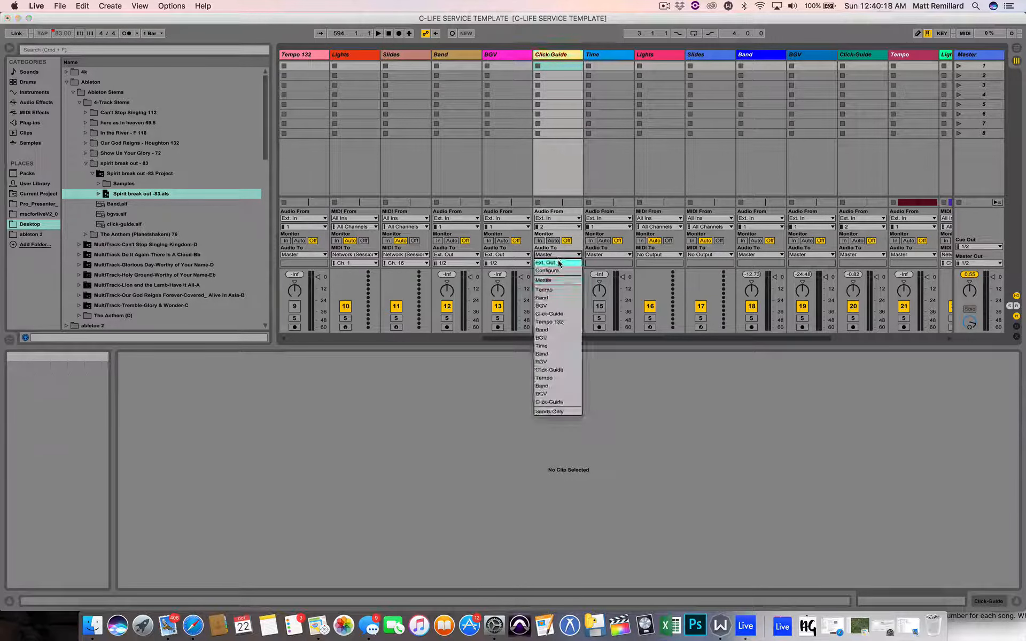
left_click(560, 264)
Step: Set the output channel of BGV track 13 and Click-Guide track 14 to 1
left_click(513, 264)
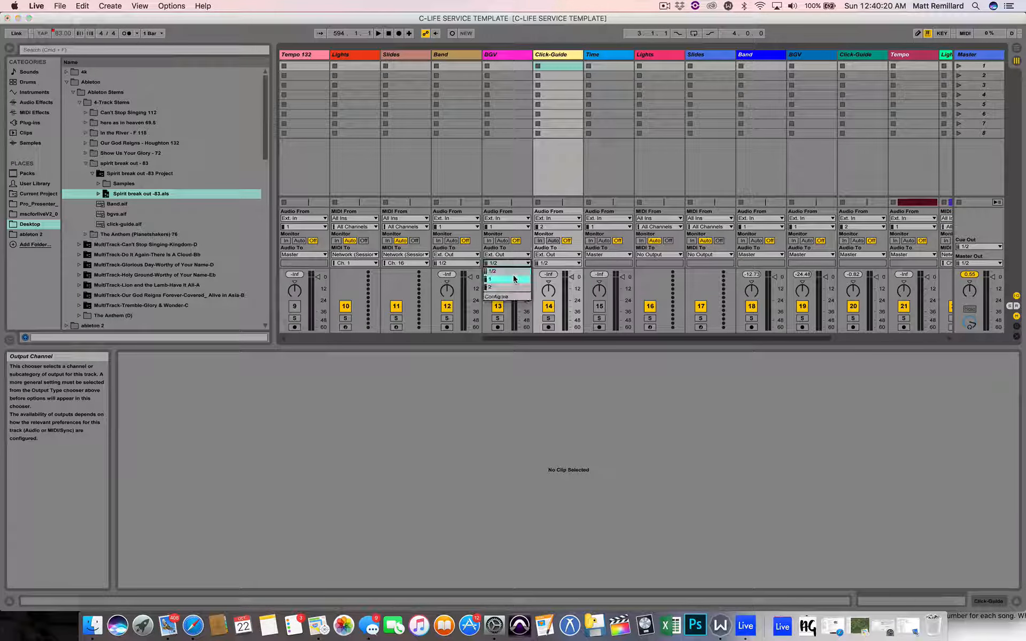
left_click(492, 279)
left_click(545, 263)
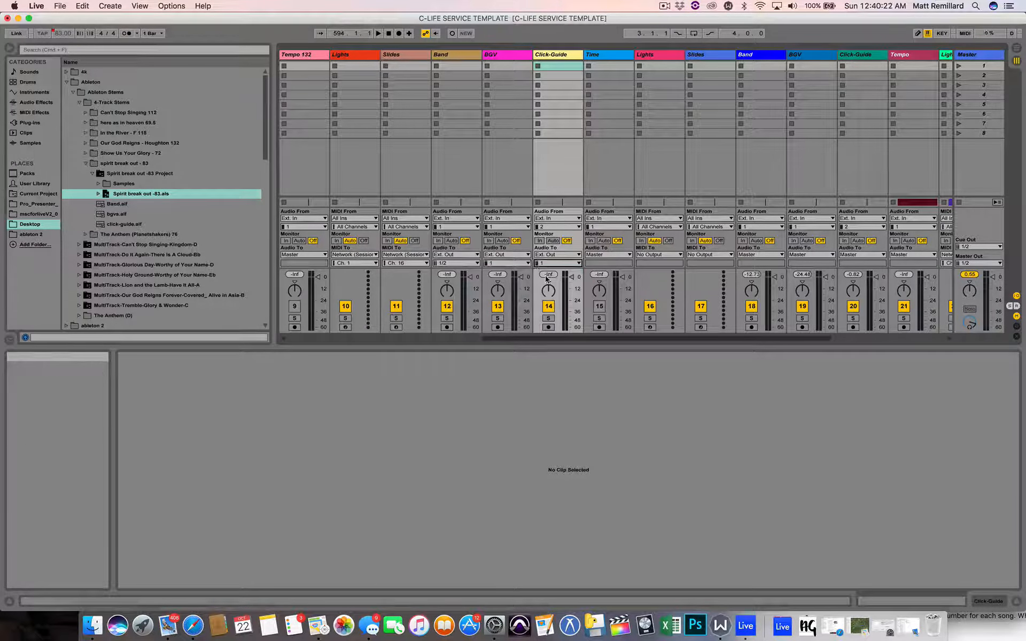
left_click(542, 278)
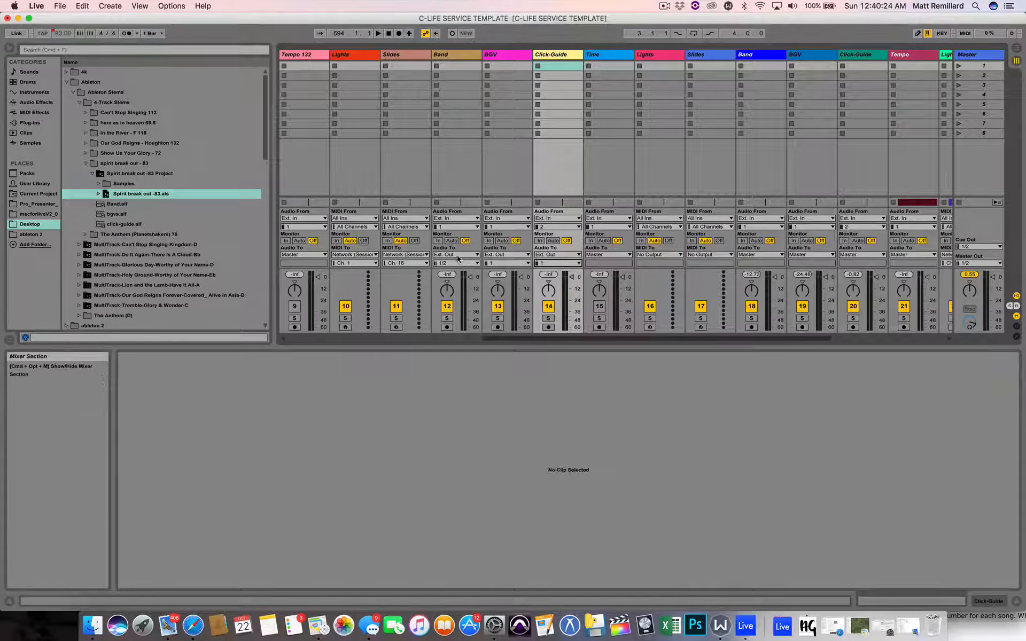
Step: Route the MIDI output of Lights track 16 to Network (Session 1) on Ch. 1
scroll(649, 223, "right", 4)
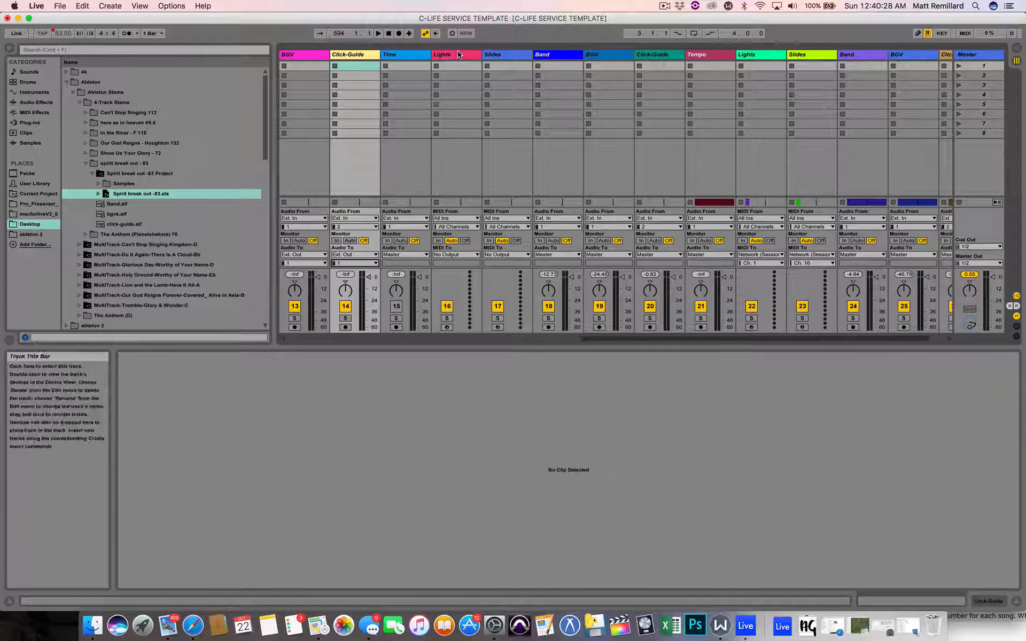
left_click(455, 254)
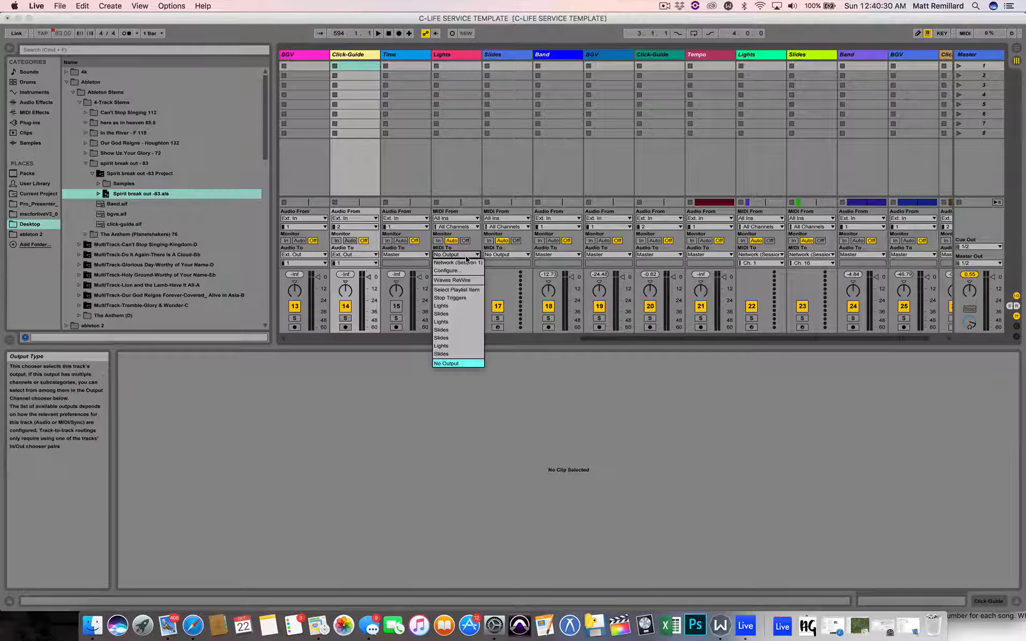
left_click(457, 364)
left_click(468, 264)
left_click(469, 270)
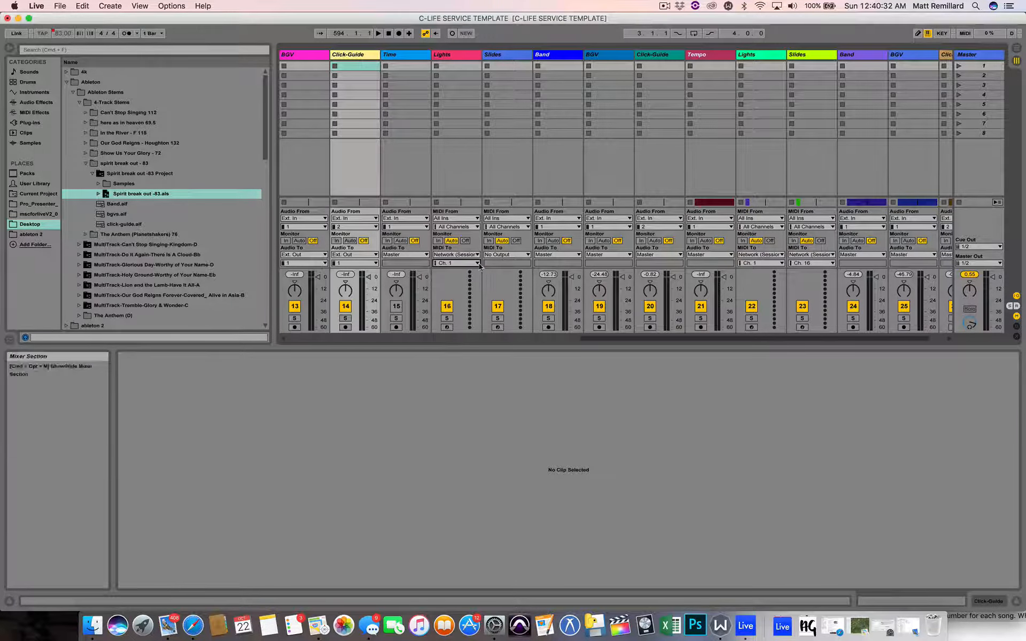
Step: Route the MIDI output of Slides track 17 to Network (Session 1) on Ch. 16
left_click(499, 256)
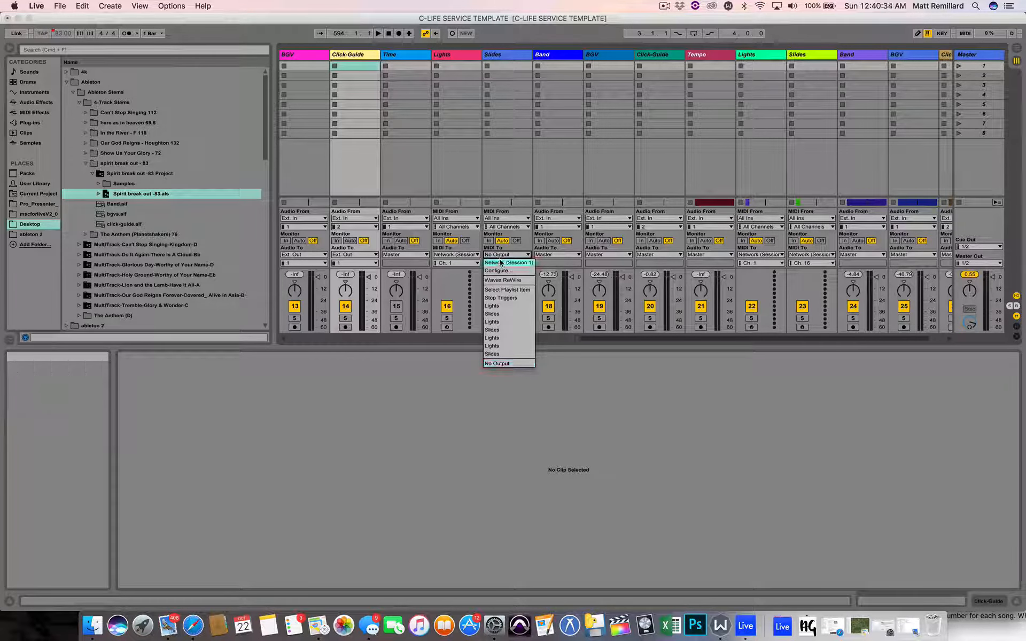
left_click(500, 263)
left_click(502, 263)
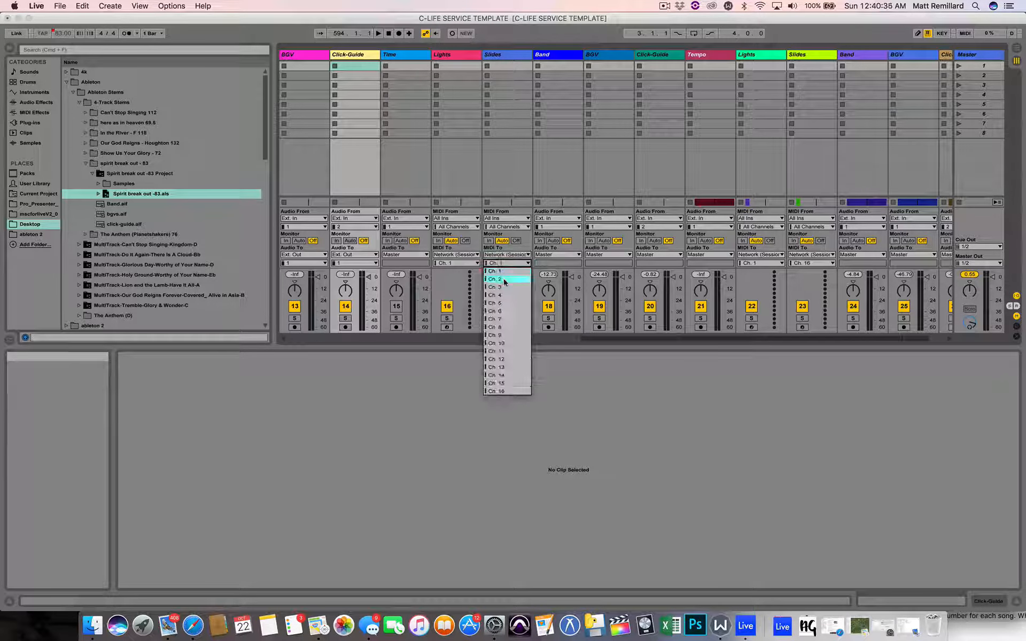
left_click(507, 391)
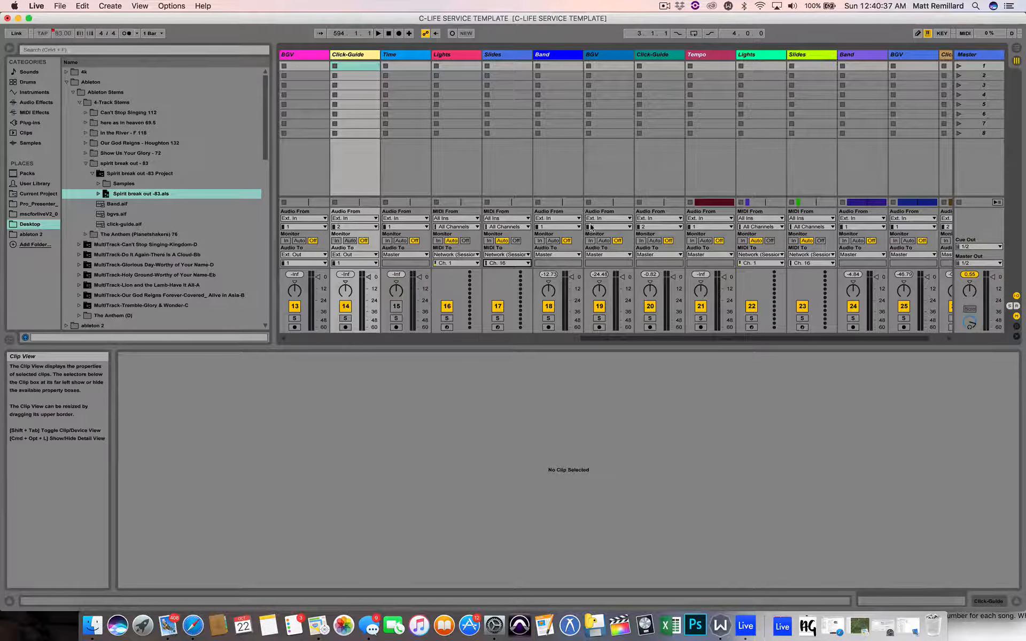
Step: Set the audio output of Band track 18 to Ext. Out on channel 1/2
left_click(561, 256)
left_click(561, 260)
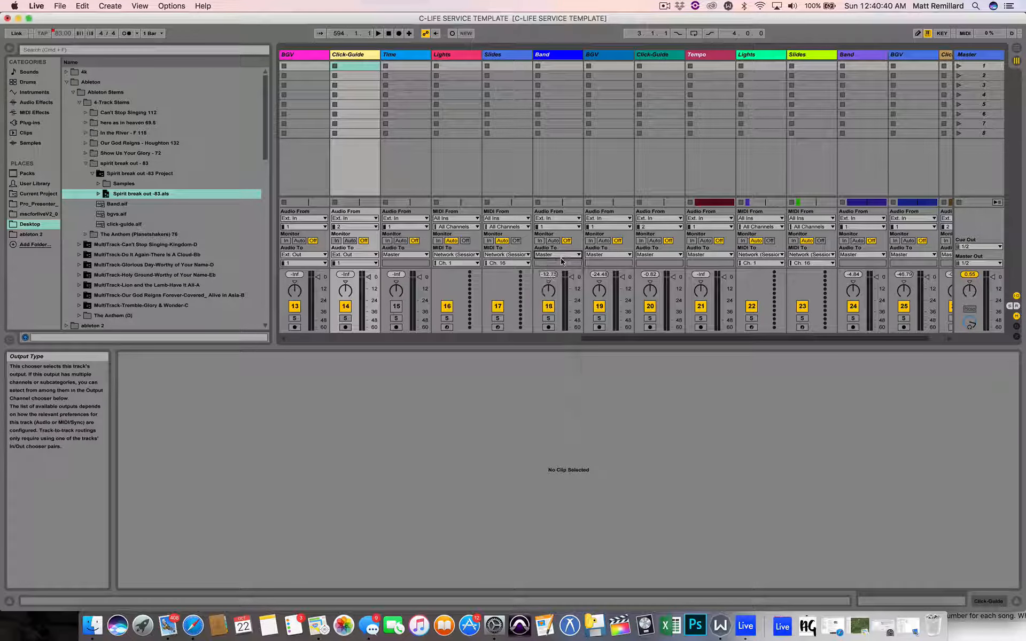
left_click(561, 255)
left_click(555, 263)
left_click(561, 263)
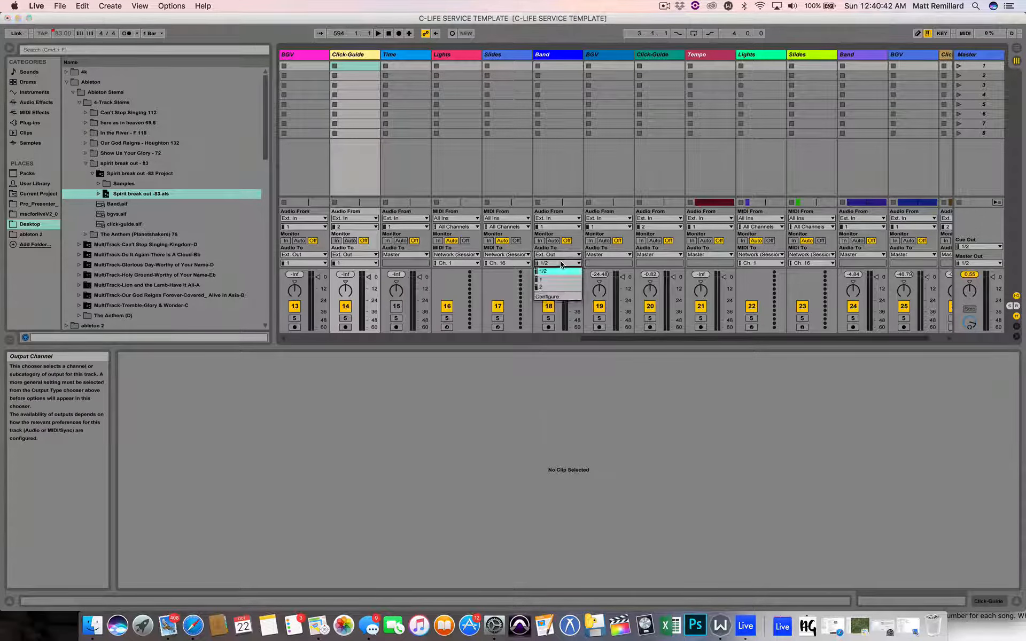
left_click(561, 263)
Step: Route the audio output of BGV track 19 to Ext. Out on channel 1
left_click(618, 255)
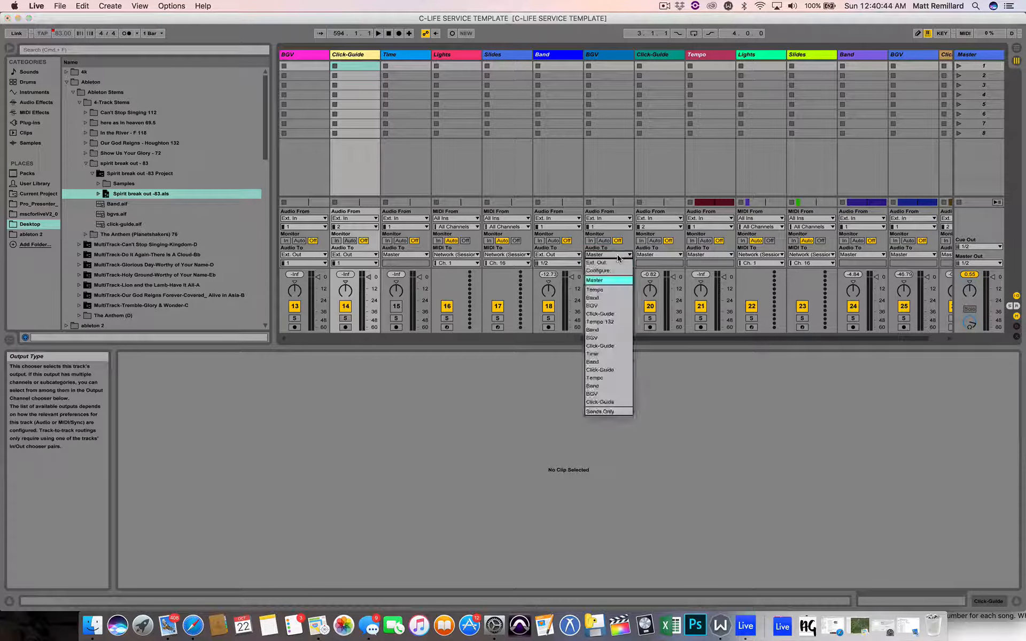
left_click(615, 262)
left_click(618, 263)
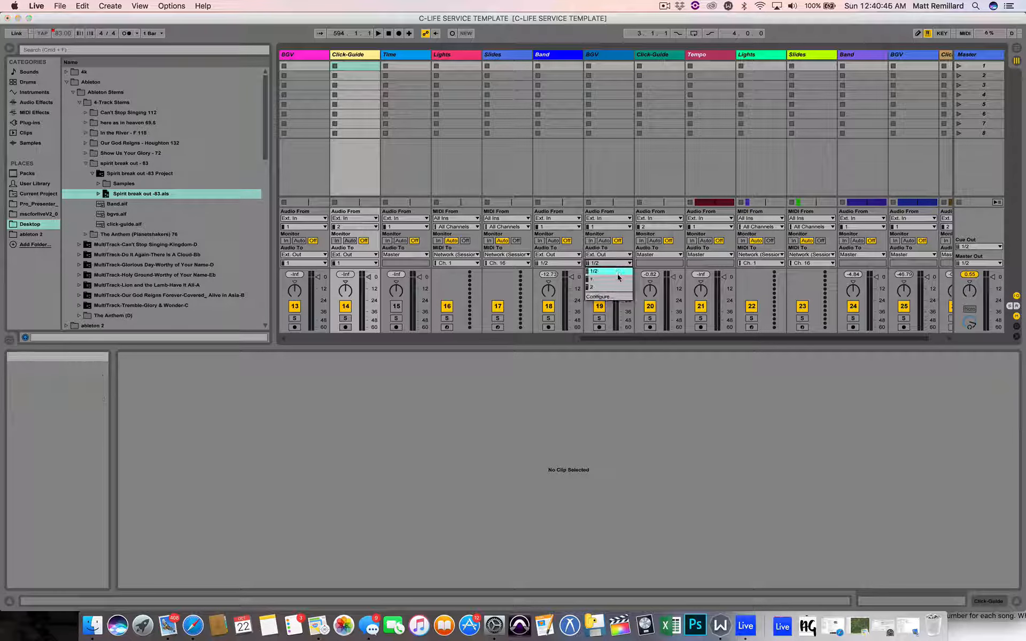
left_click(618, 279)
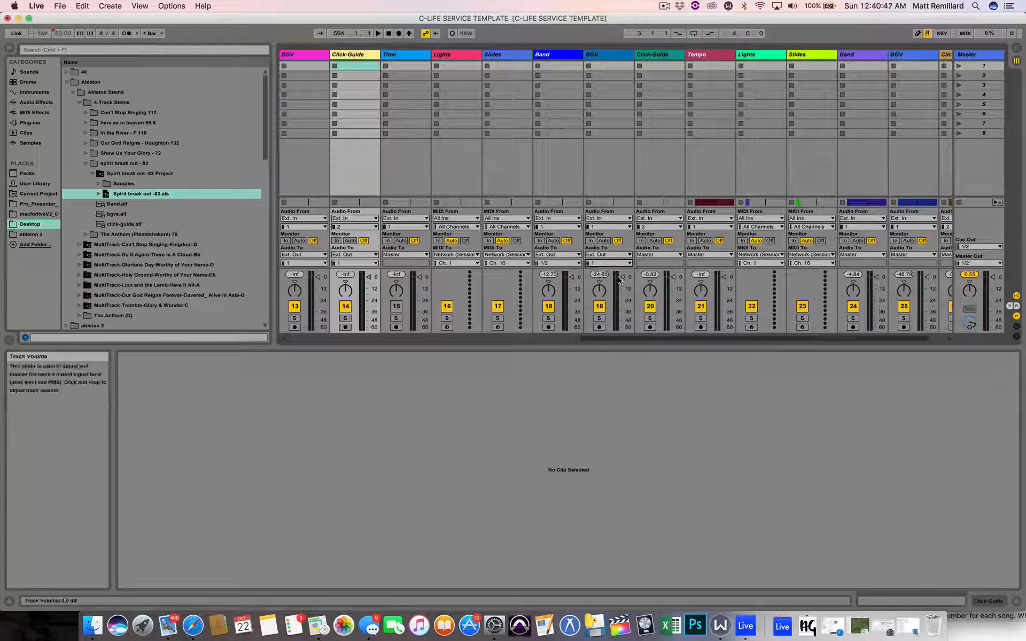
Step: Route the audio output of Click-Guide track 20 to Ext. Out on channel 2
left_click(654, 255)
left_click(646, 265)
left_click(647, 263)
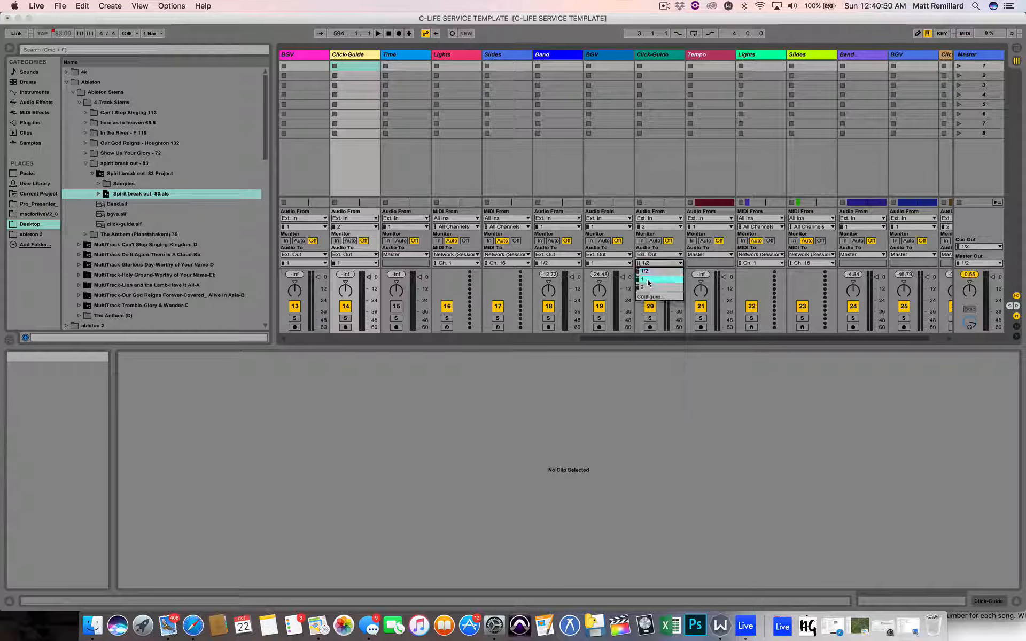
left_click(648, 288)
Step: Check the MIDI output routing of the fourth song's Lights track 22
scroll(648, 288, "right", 2)
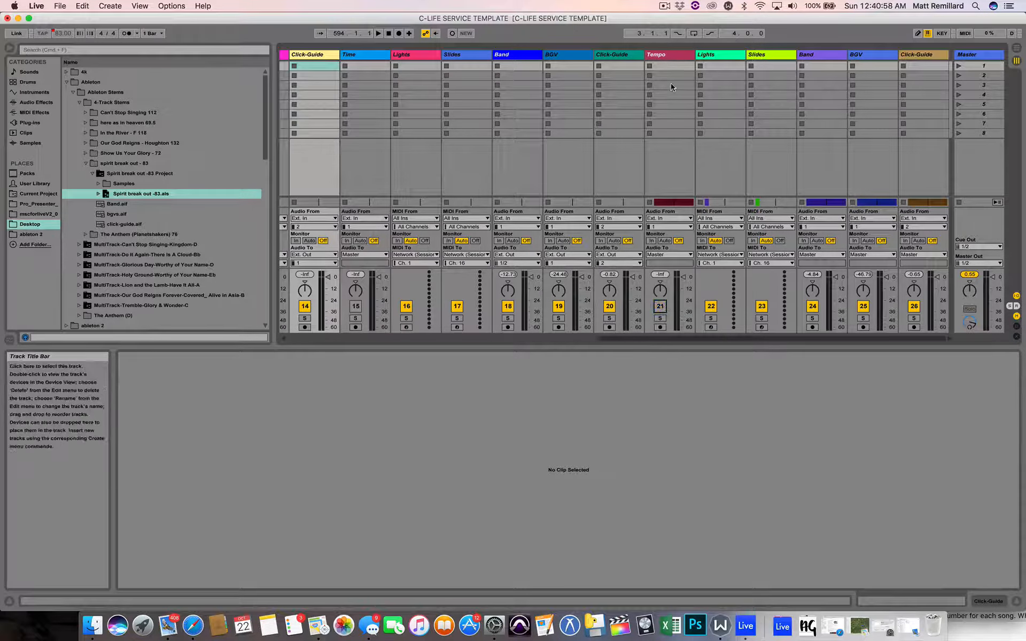
left_click(730, 255)
left_click(730, 263)
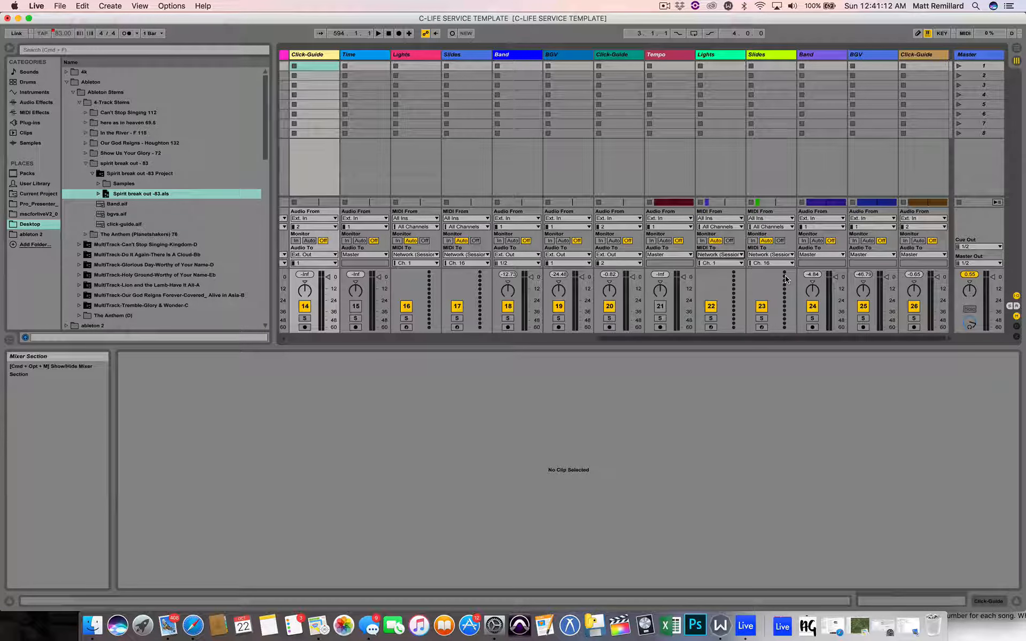
Step: Set the audio output of the fourth song's Band, BGV and Click-Guide tracks (24, 25 and 26) to Ext. Out
left_click(817, 255)
left_click(823, 254)
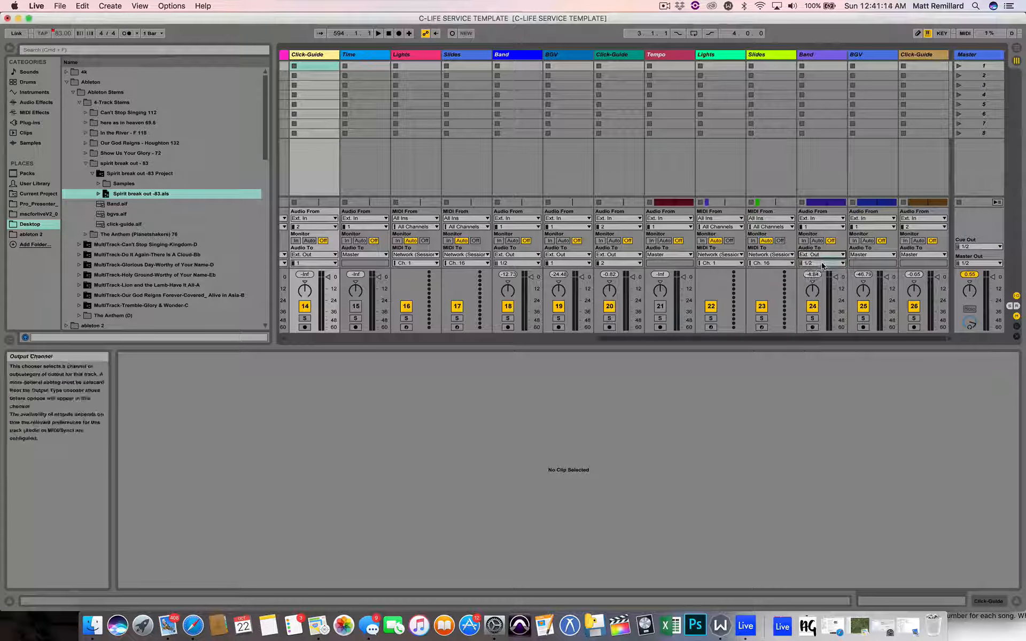
left_click(865, 255)
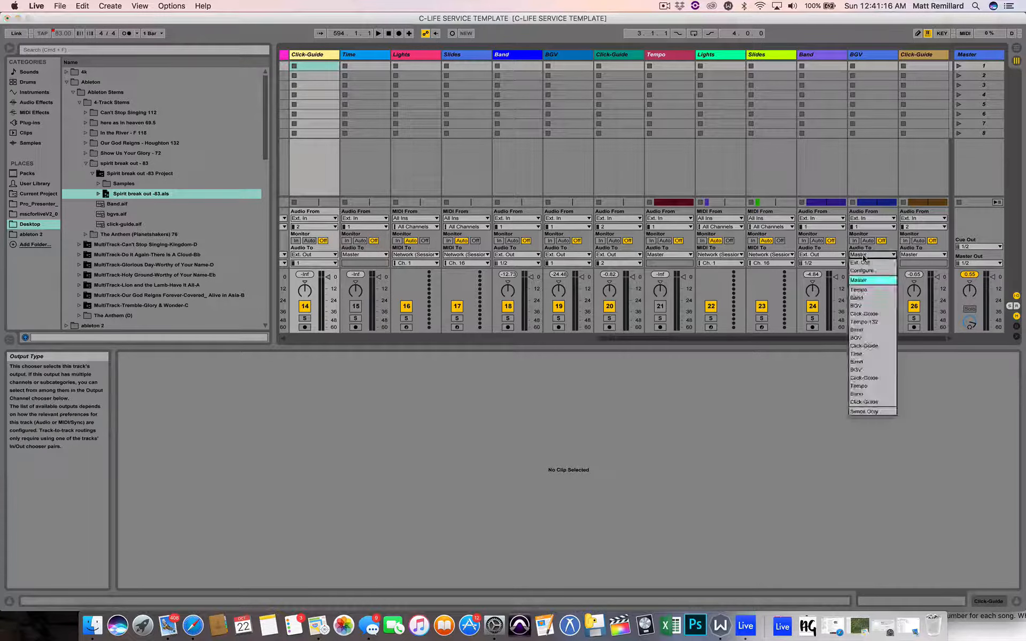
left_click(864, 257)
left_click(864, 255)
left_click(863, 264)
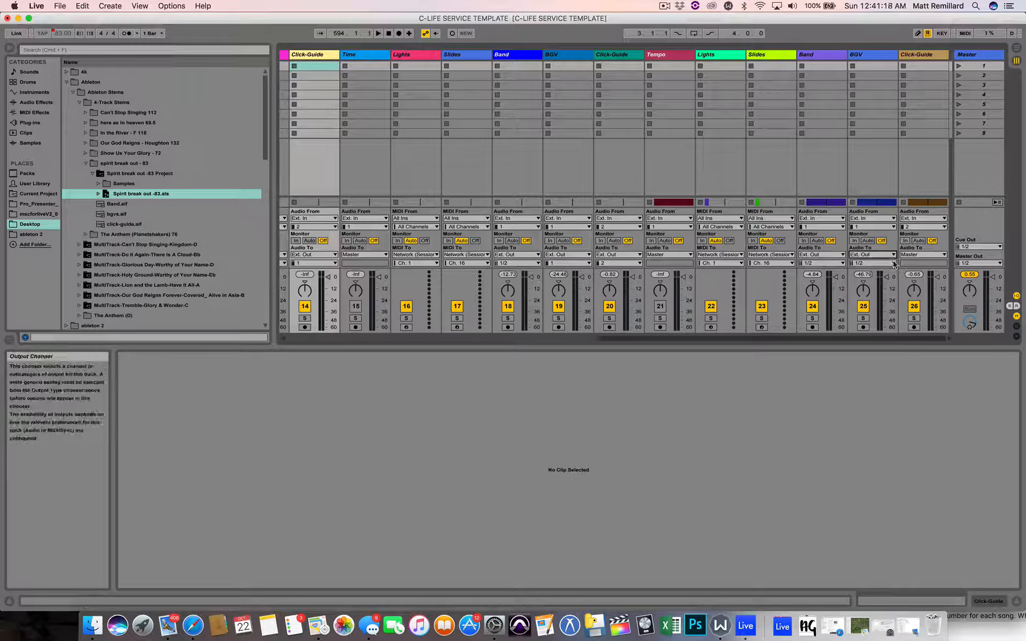
left_click(920, 255)
left_click(915, 263)
Step: Set the output channel of BGV track 25 and Click-Guide track 26 to 1
left_click(887, 264)
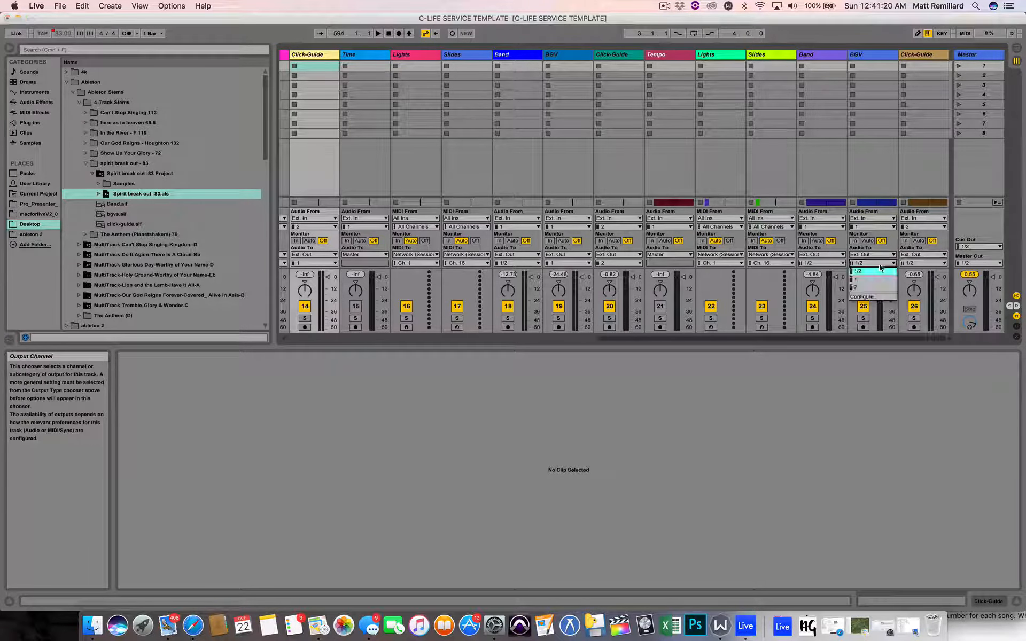
left_click(871, 279)
left_click(917, 264)
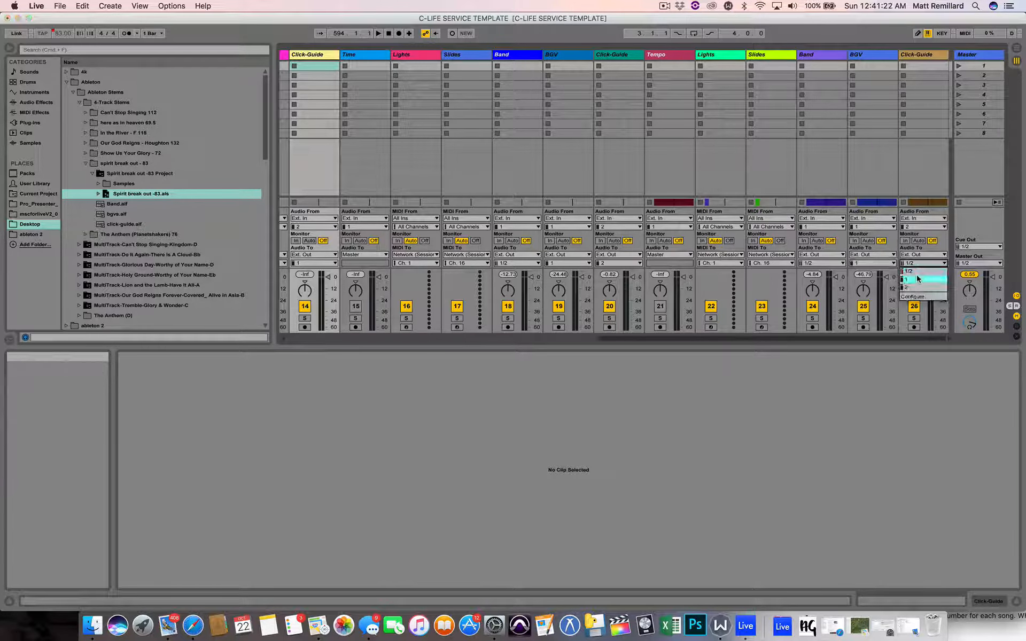
left_click(917, 279)
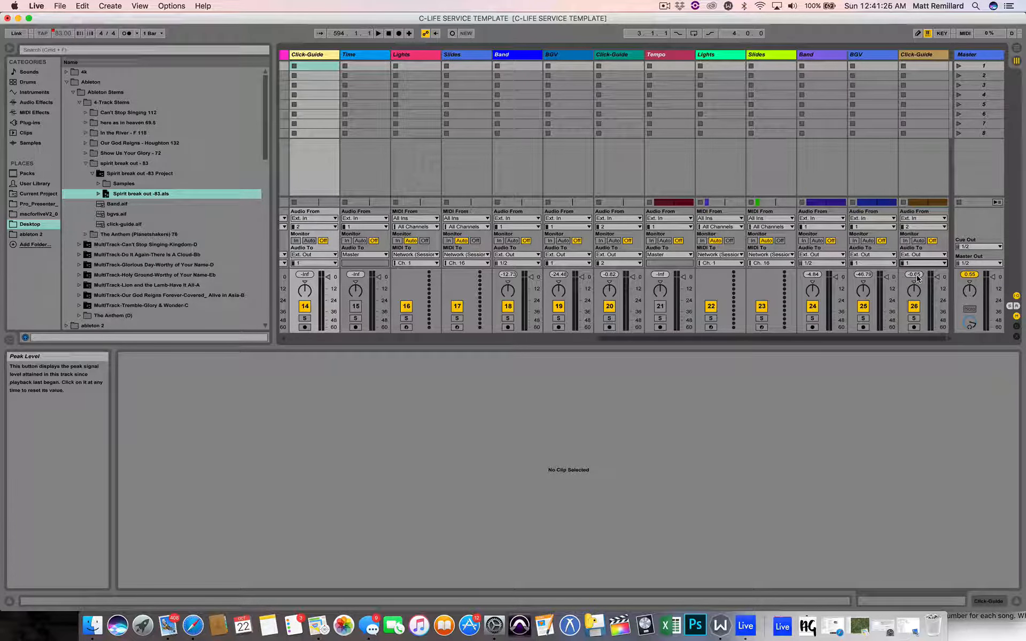
Step: In the Arrangement View, lengthen the Playlist Item 4 clip at the first song's start to about bar 49
key("Tab")
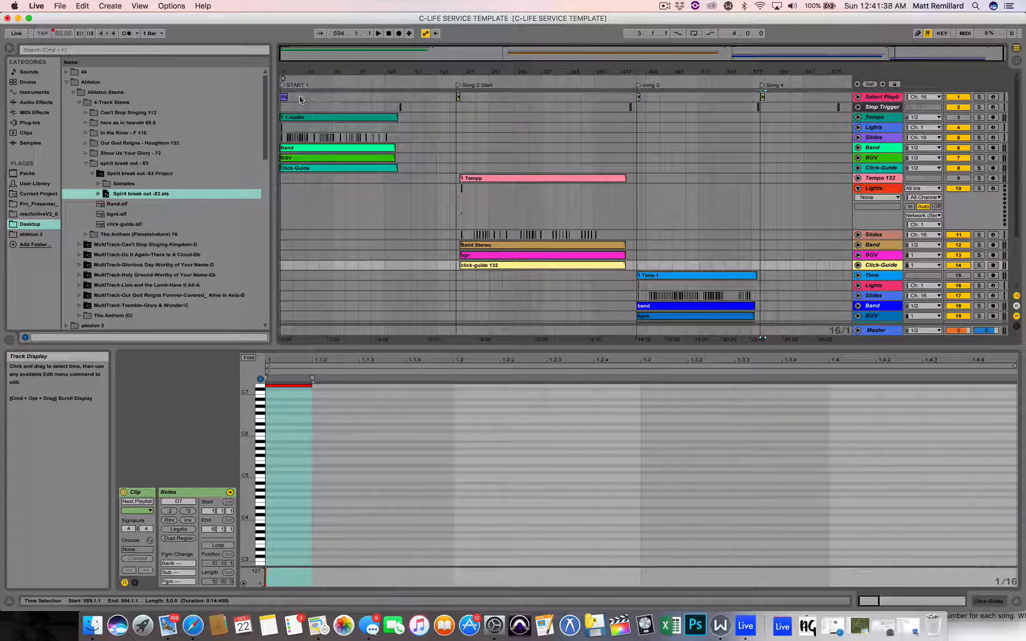
left_click_drag(288, 97, 321, 100)
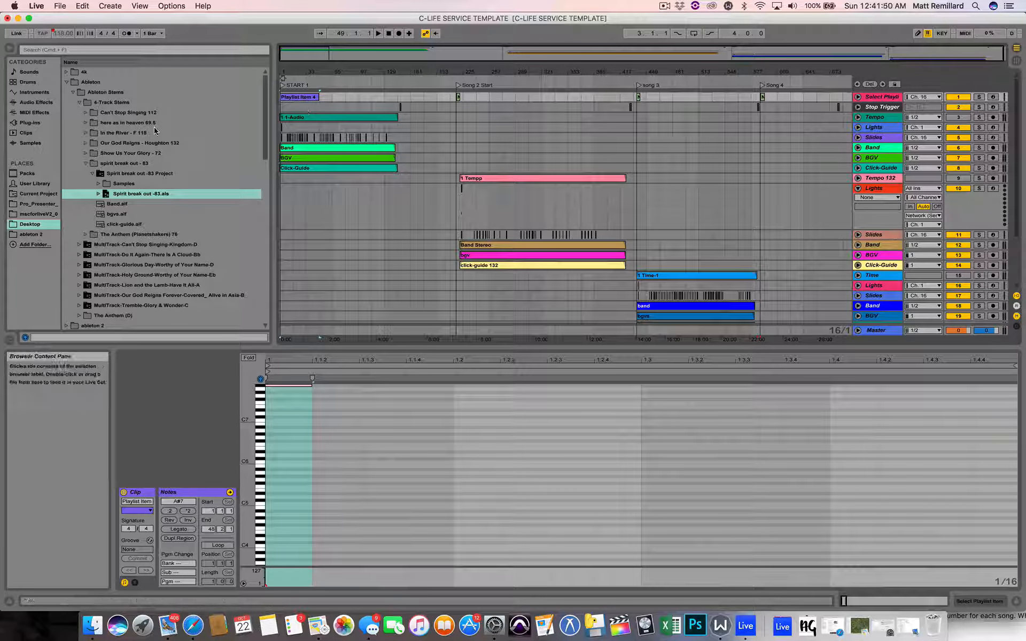
Step: Browse the ableton 2 folder's Pro_Presenter_MIDI_BEG_100 set and examine its Select Playlist Item clips, then collapse the set
left_click(75, 92)
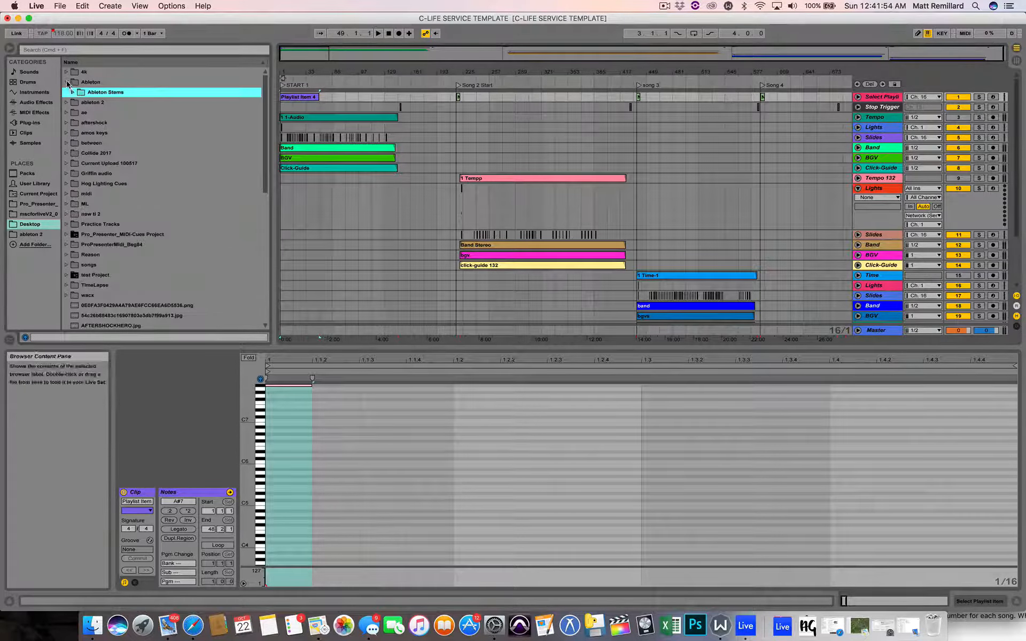
left_click(66, 82)
left_click(31, 234)
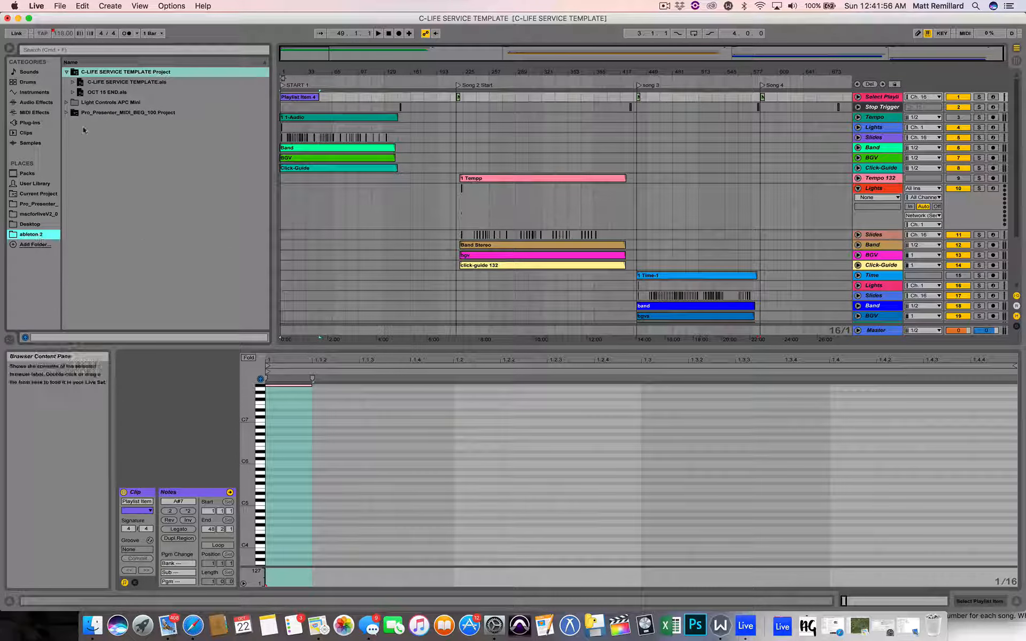
left_click(66, 113)
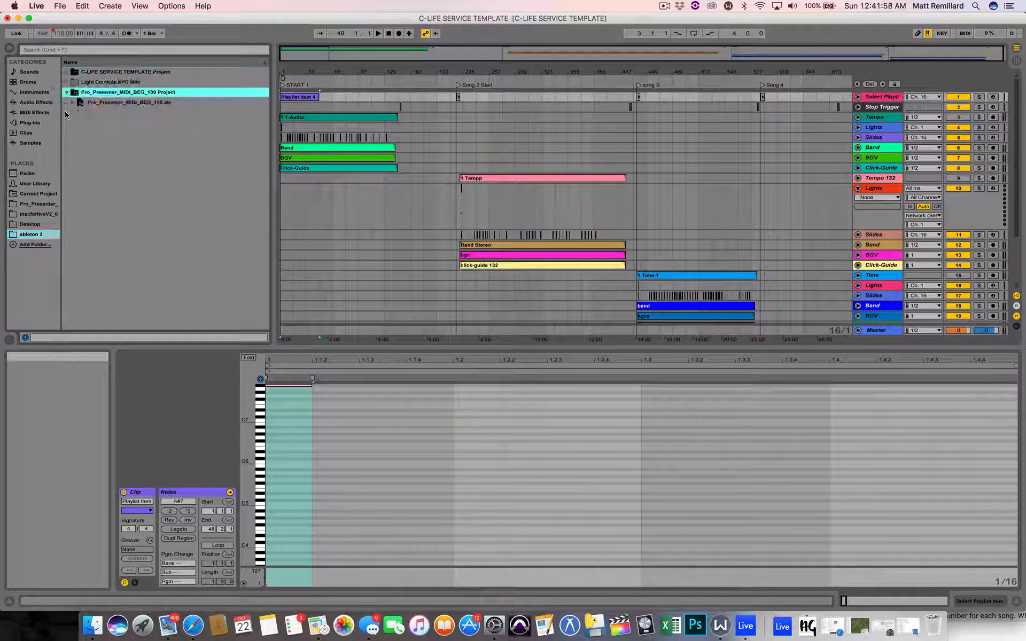
left_click(72, 103)
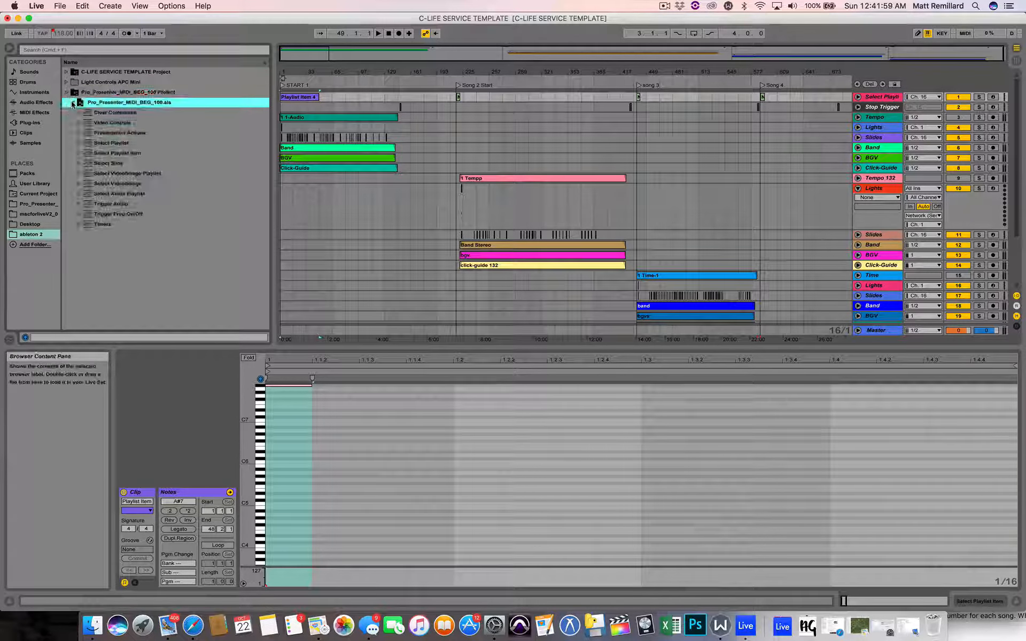
left_click(79, 153)
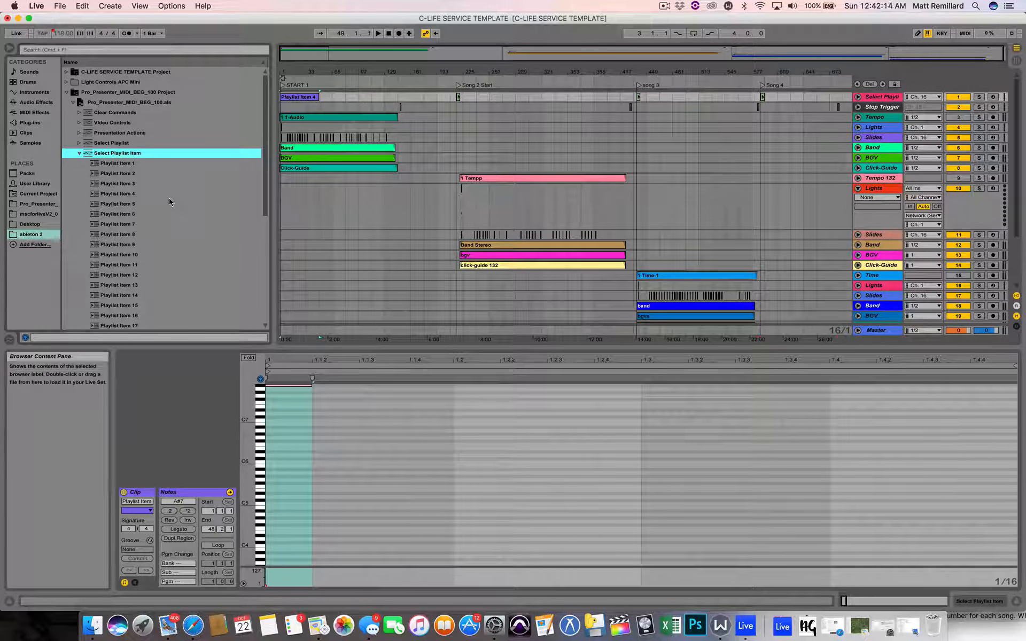
left_click(79, 154)
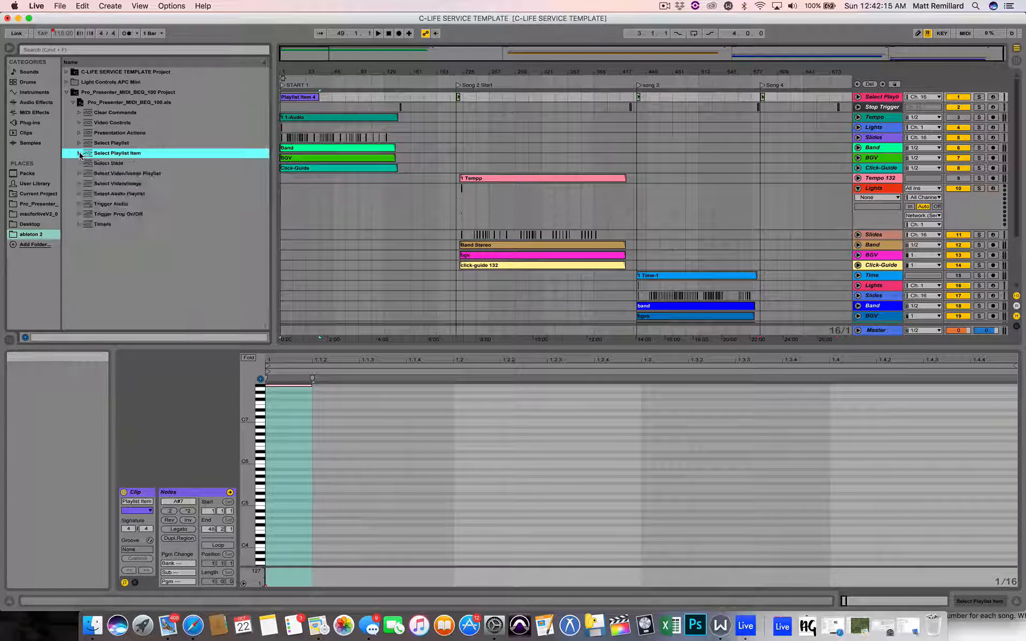
left_click(73, 102)
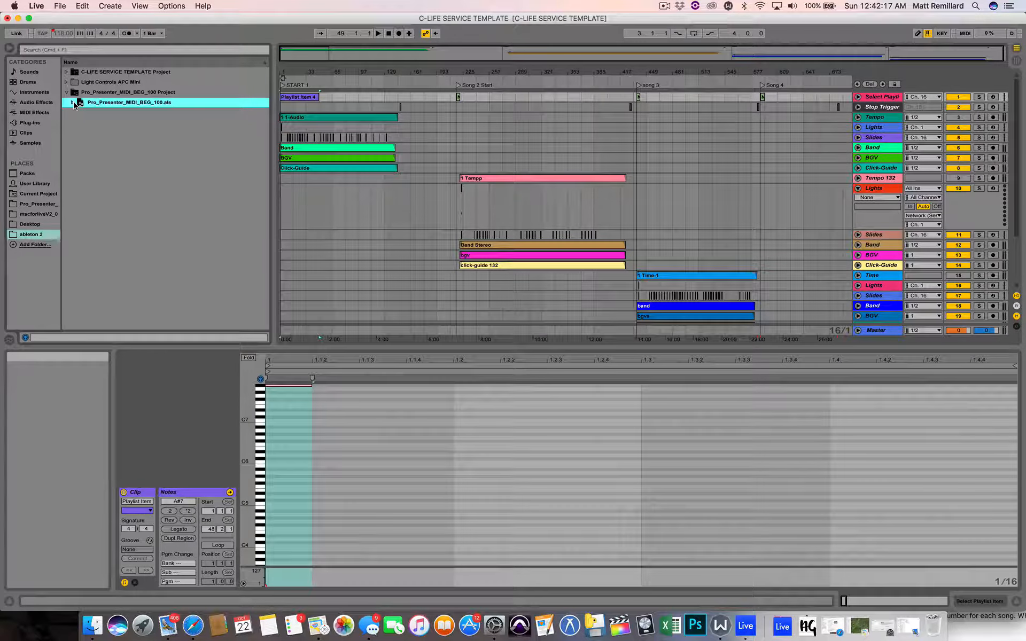
Step: View the properties of the second song's 1 Tempp clip and return to the first tracks in the Session View
left_click(527, 181)
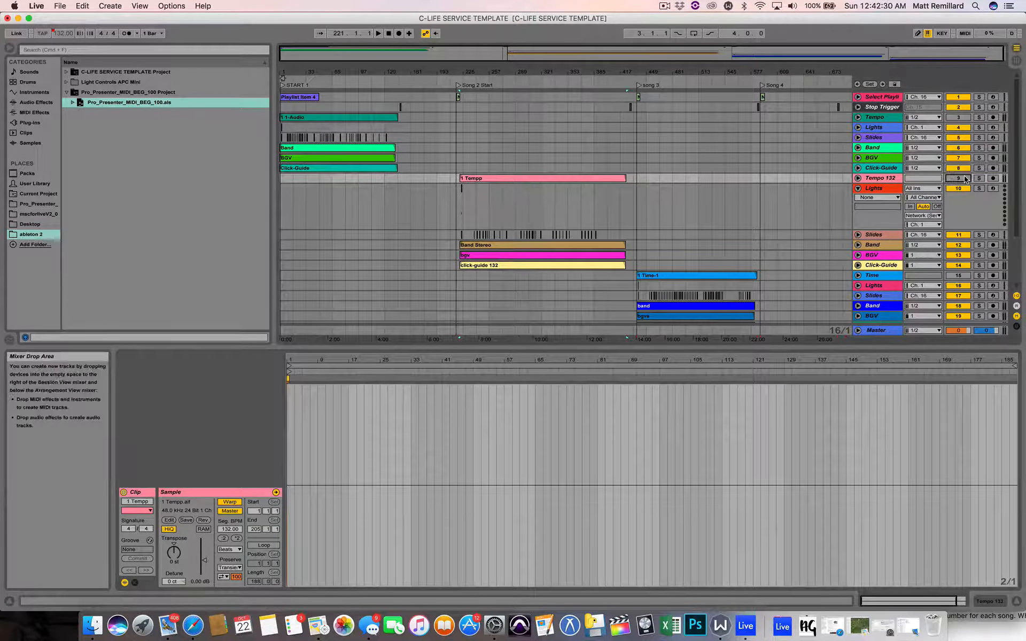
key("Tab")
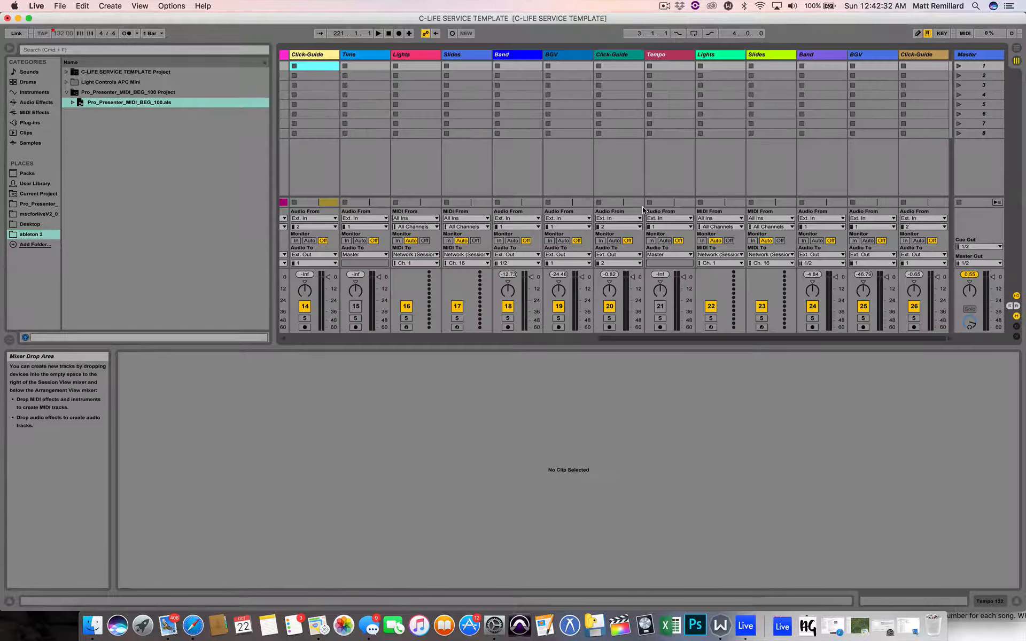
scroll(445, 240, "left", 10)
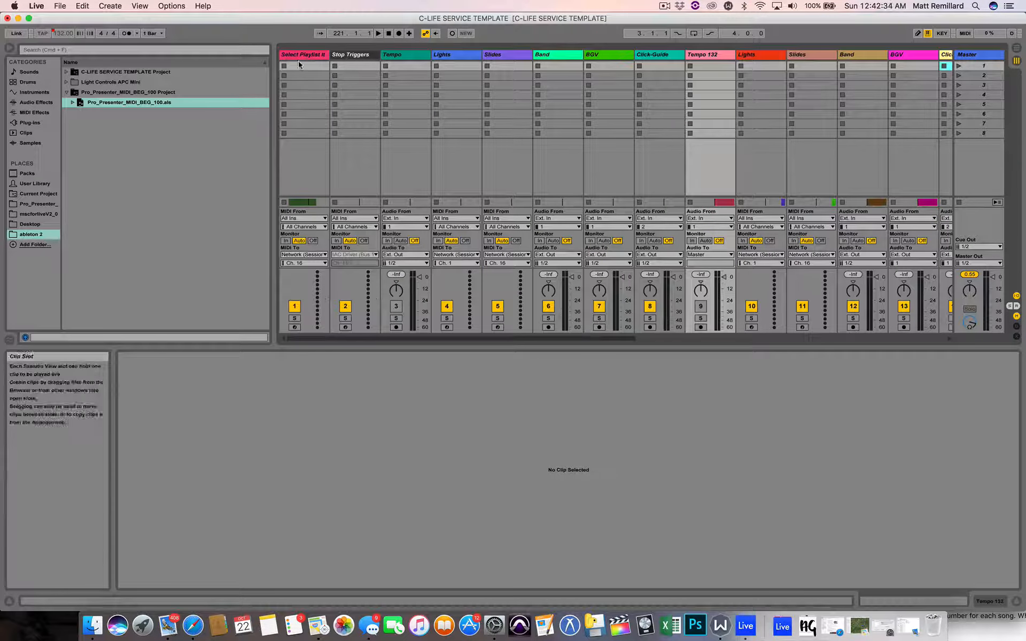